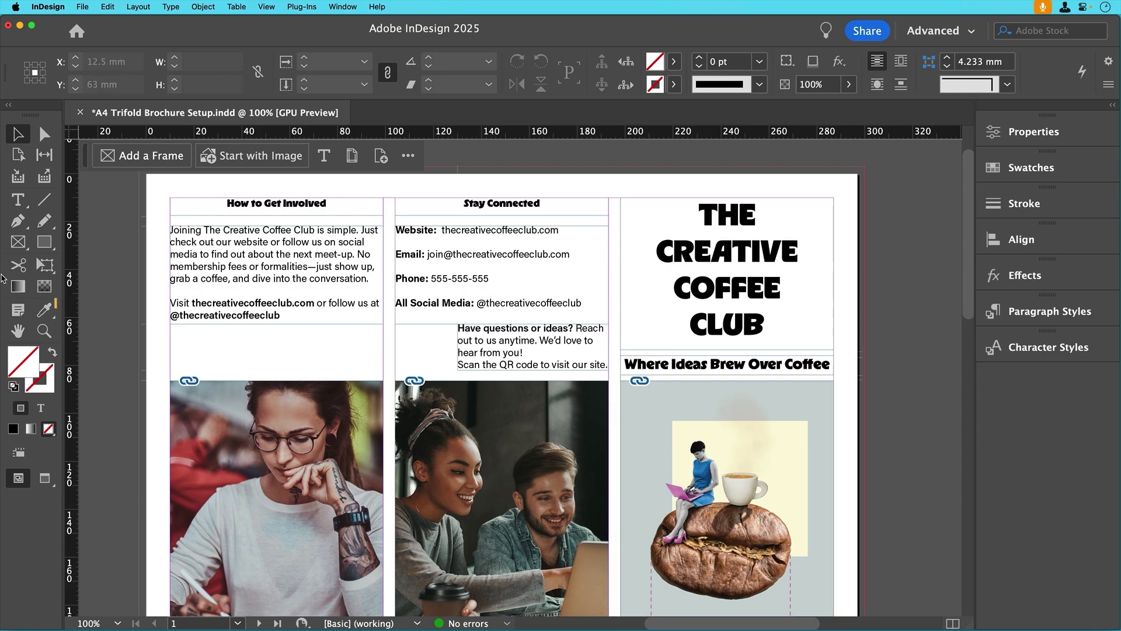
Step: Sample a five-colour theme from the coffee cover image and add it to the swatches
{"action": "left_click", "coordinate": [46, 312]}
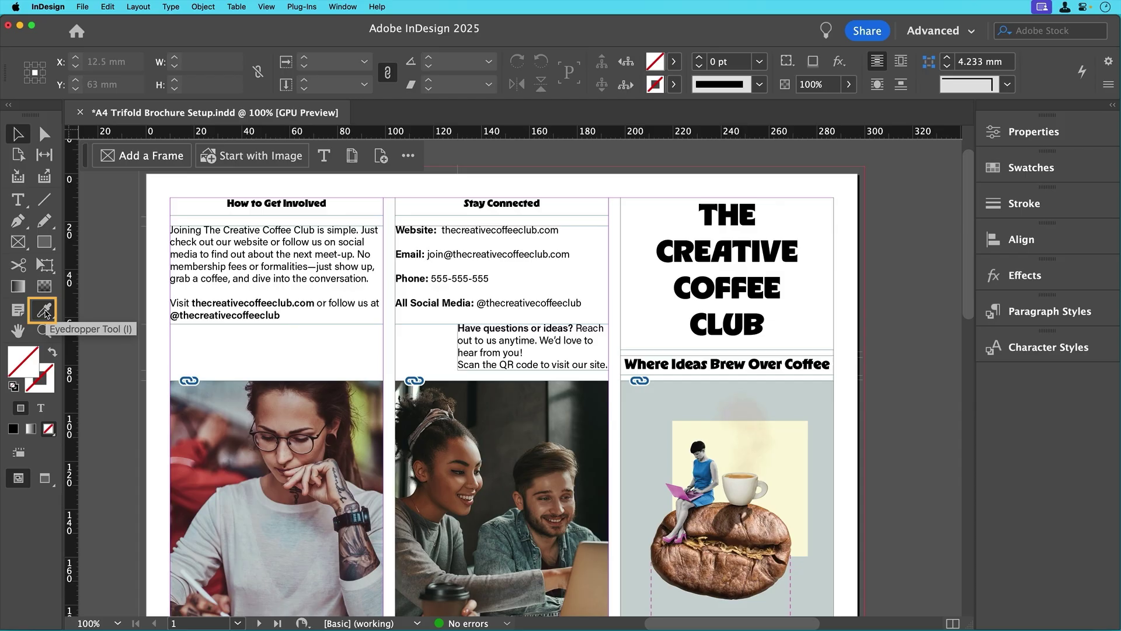
{"action": "left_click", "coordinate": [46, 312]}
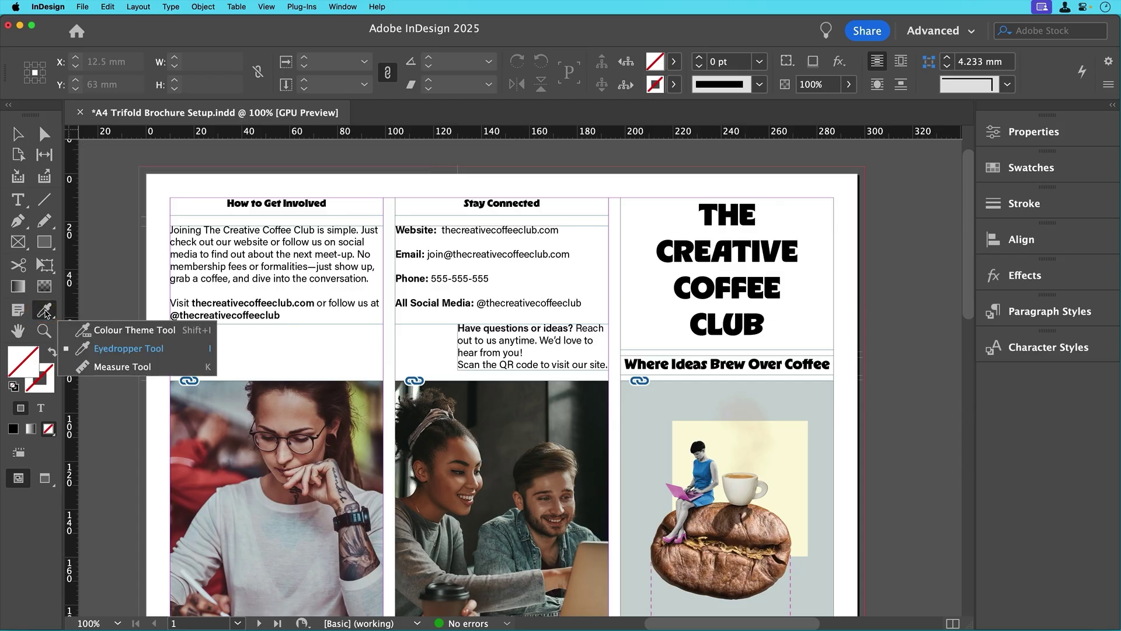
{"action": "left_click", "coordinate": [137, 330]}
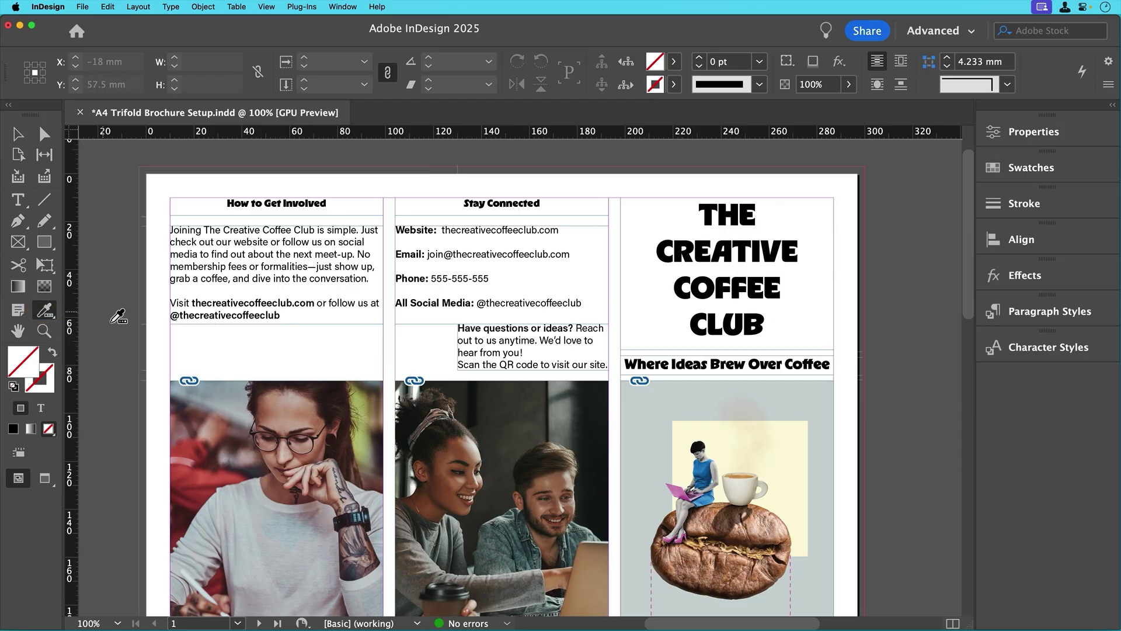
{"action": "left_click", "coordinate": [722, 437]}
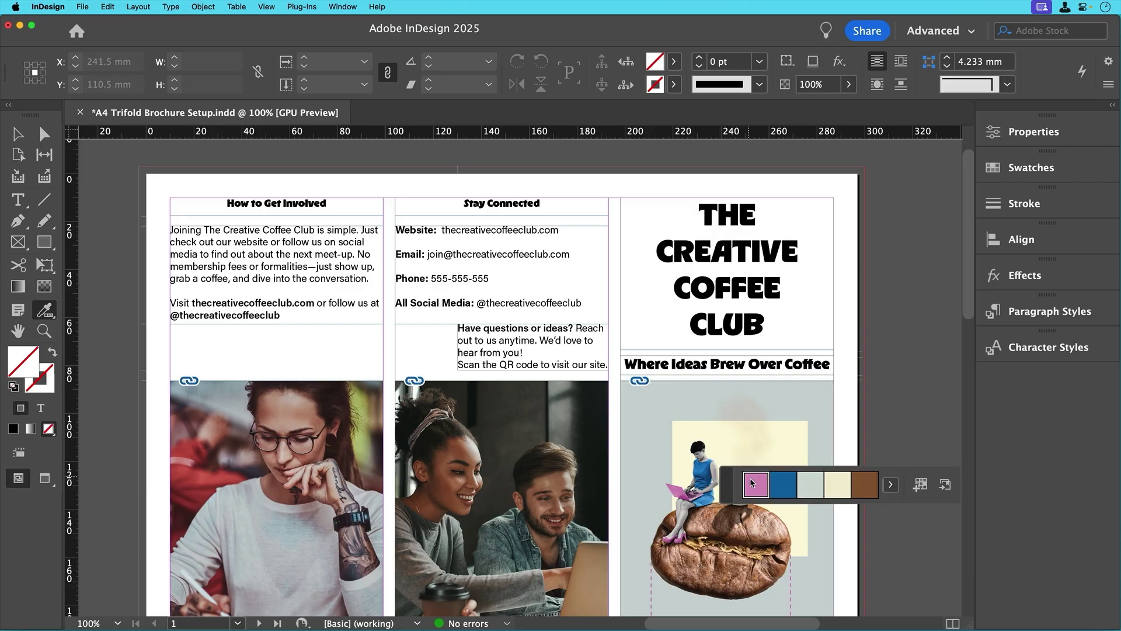
{"action": "left_click_drag", "start_coordinate": [729, 489], "coordinate": [177, 173]}
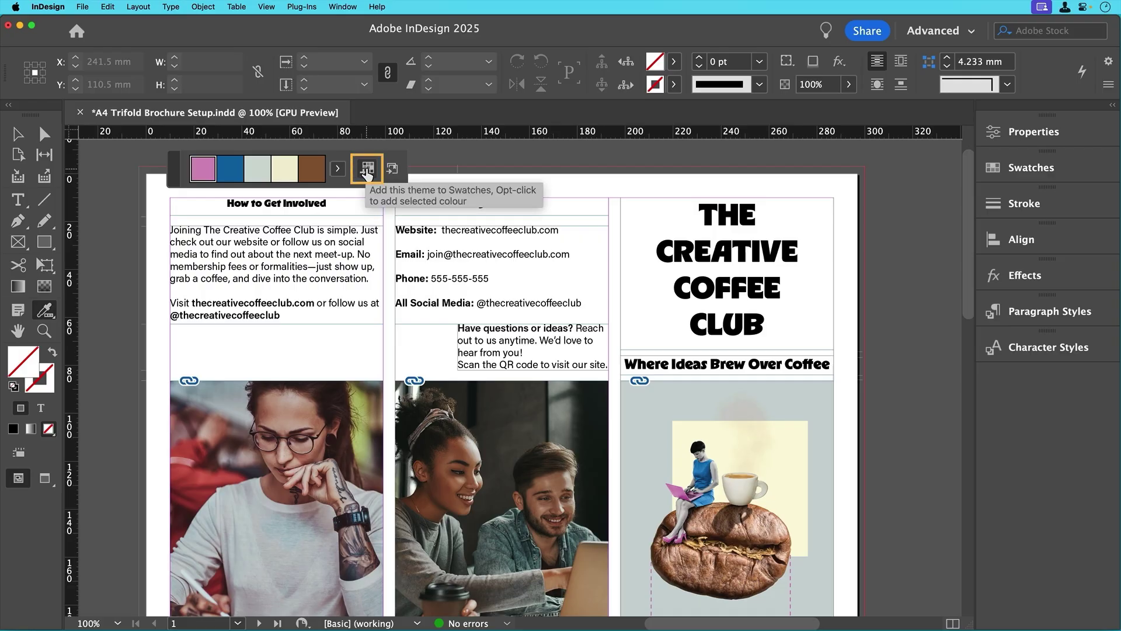
{"action": "left_click", "coordinate": [367, 170]}
Step: Float the Swatches panel to check the Colourful_Theme group's colours, then dock it back
{"action": "left_click", "coordinate": [1031, 167]}
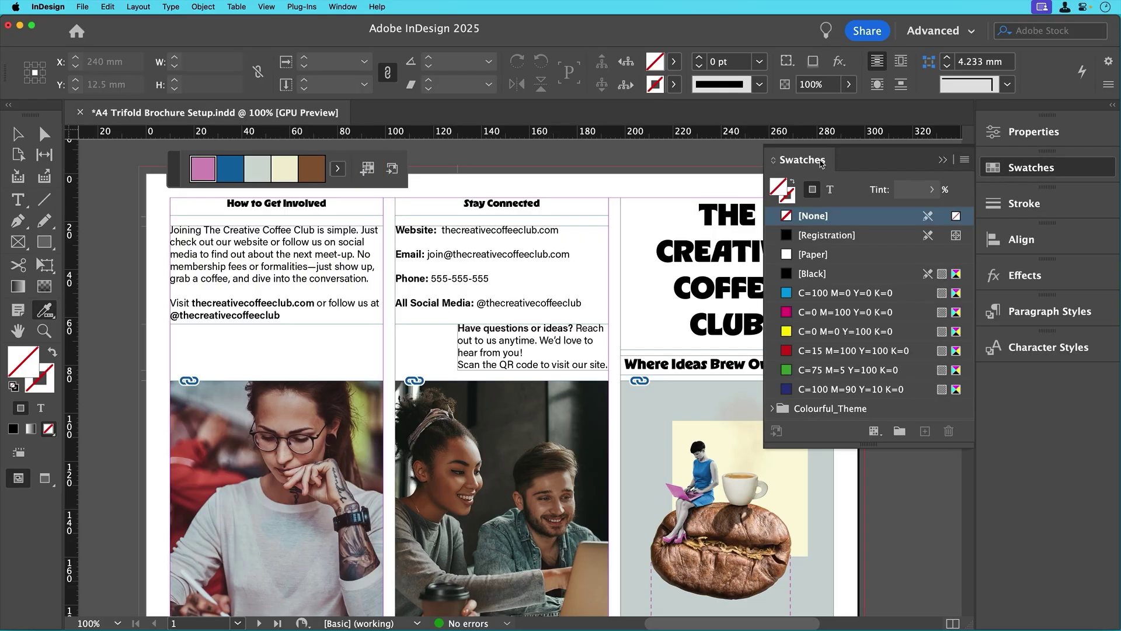
{"action": "left_click_drag", "start_coordinate": [820, 163], "coordinate": [789, 175]}
{"action": "left_click_drag", "start_coordinate": [894, 157], "coordinate": [906, 155]}
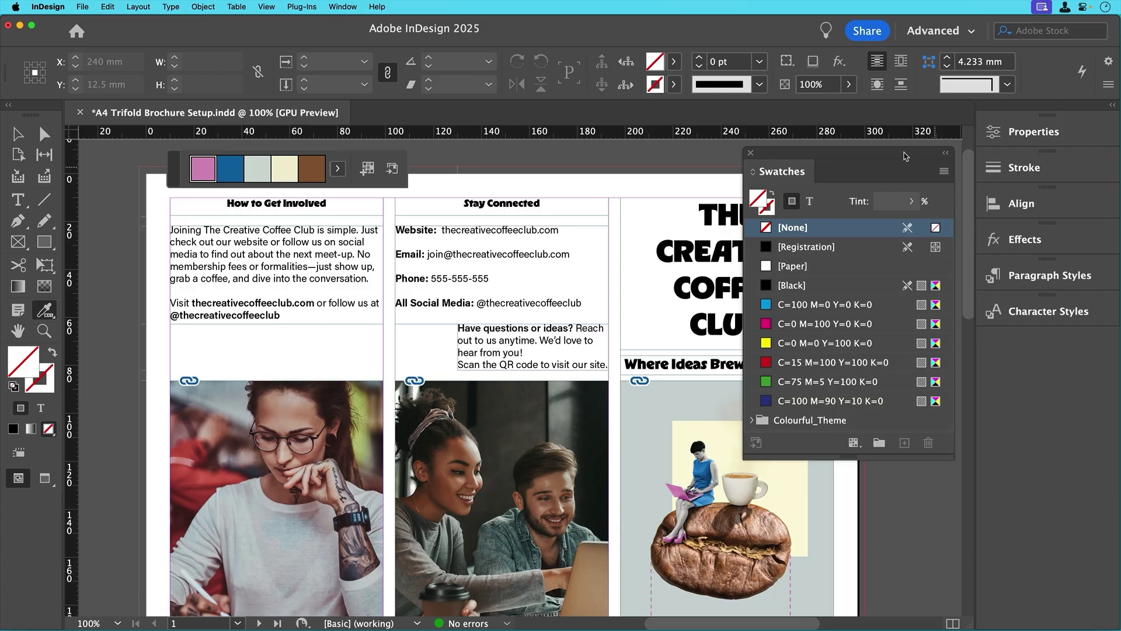
{"action": "left_click", "coordinate": [755, 420]}
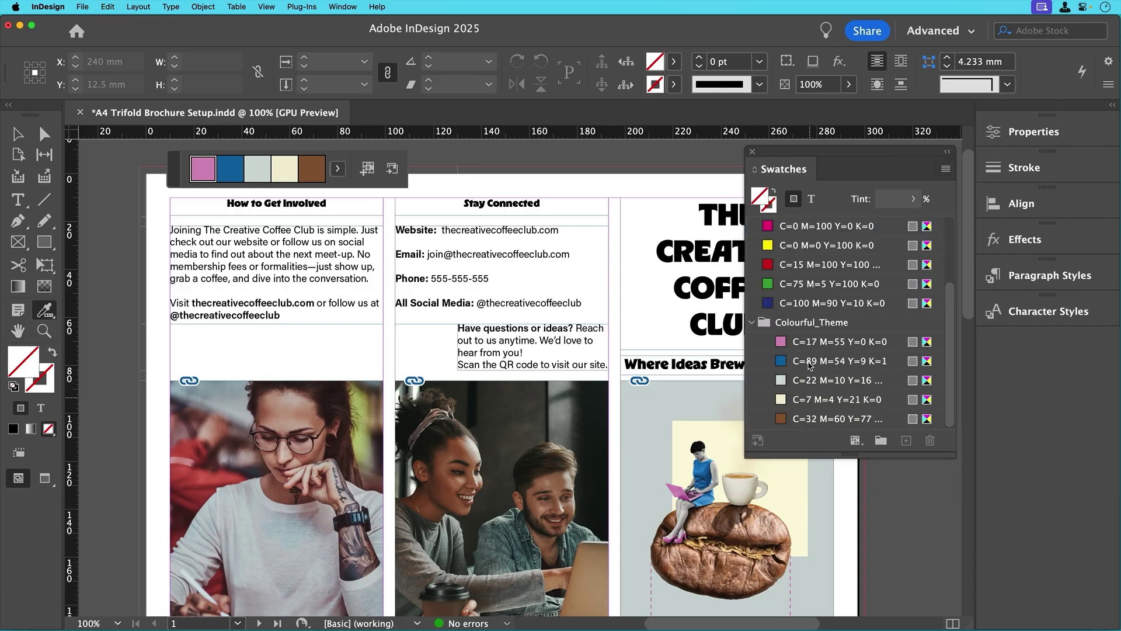
{"action": "left_click_drag", "start_coordinate": [799, 156], "coordinate": [1006, 153]}
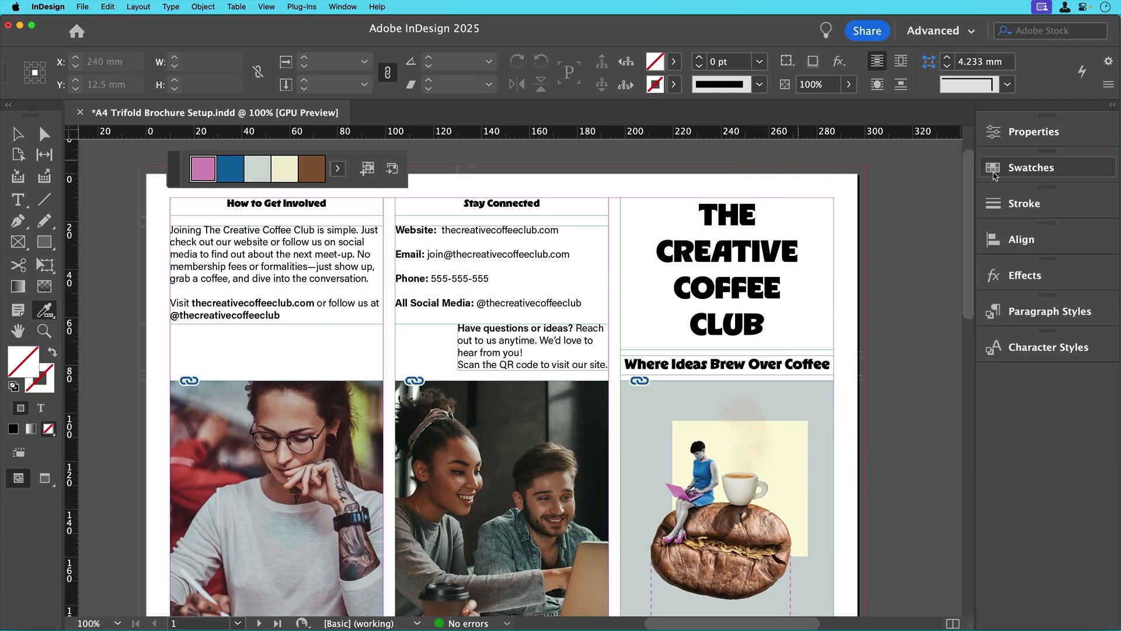
Step: Colour the title THE CREATIVE COFFEE CLUB with the theme's brown C=32 M=60 Y=77
{"action": "left_click", "coordinate": [18, 200]}
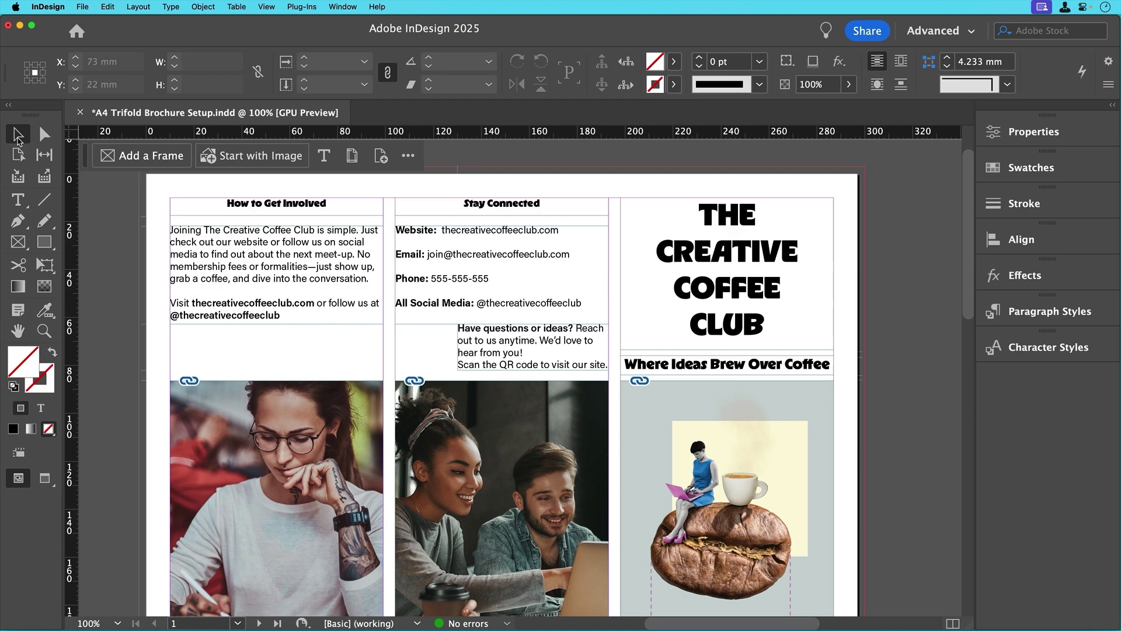
{"action": "left_click_drag", "start_coordinate": [702, 215], "coordinate": [778, 326]}
{"action": "left_click", "coordinate": [1002, 169]}
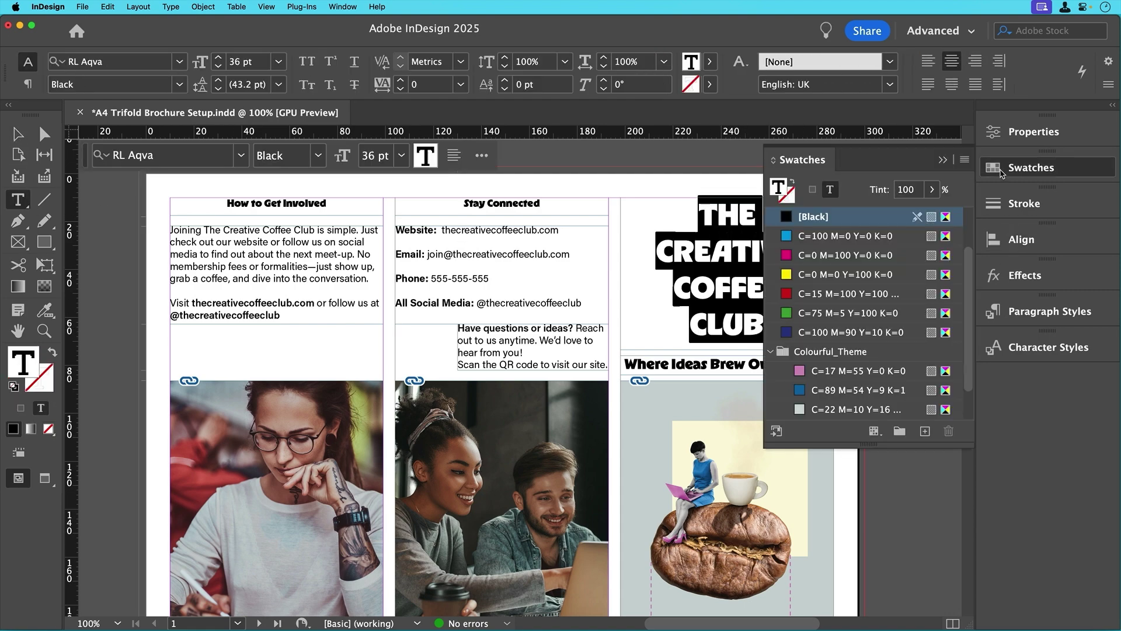
{"action": "scroll", "coordinate": [878, 356], "scroll_direction": "down", "scroll_amount": 2}
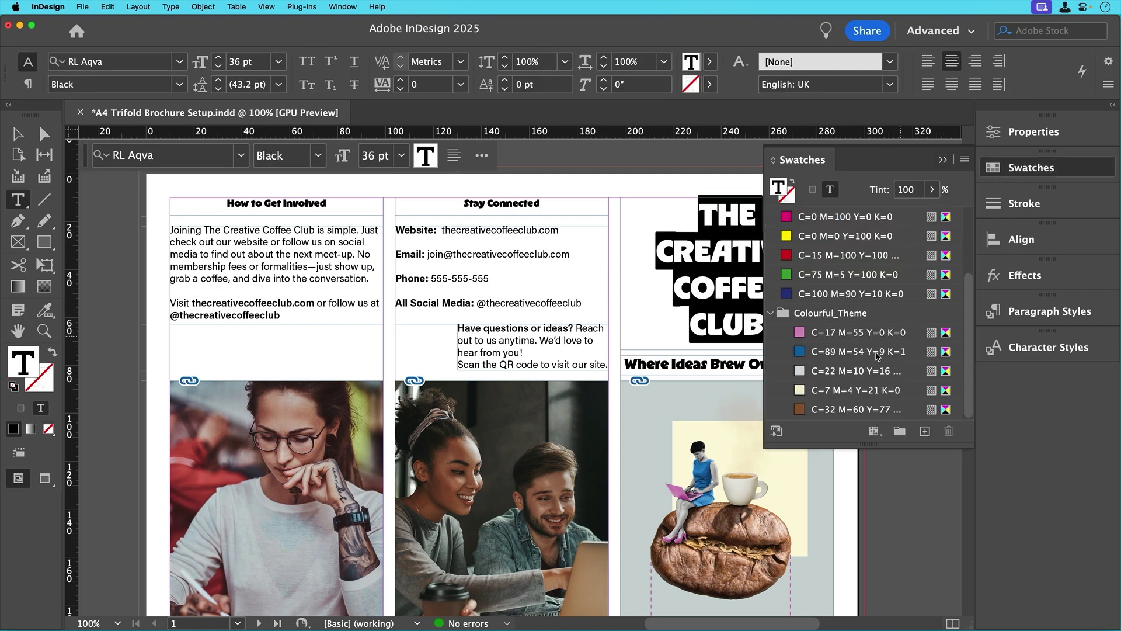
{"action": "left_click", "coordinate": [833, 411]}
Step: Colour the tagline Where Ideas Brew Over Coffee with the theme's pink C=17 M=55 Y=0 K=0
{"action": "triple_click", "coordinate": [627, 363]}
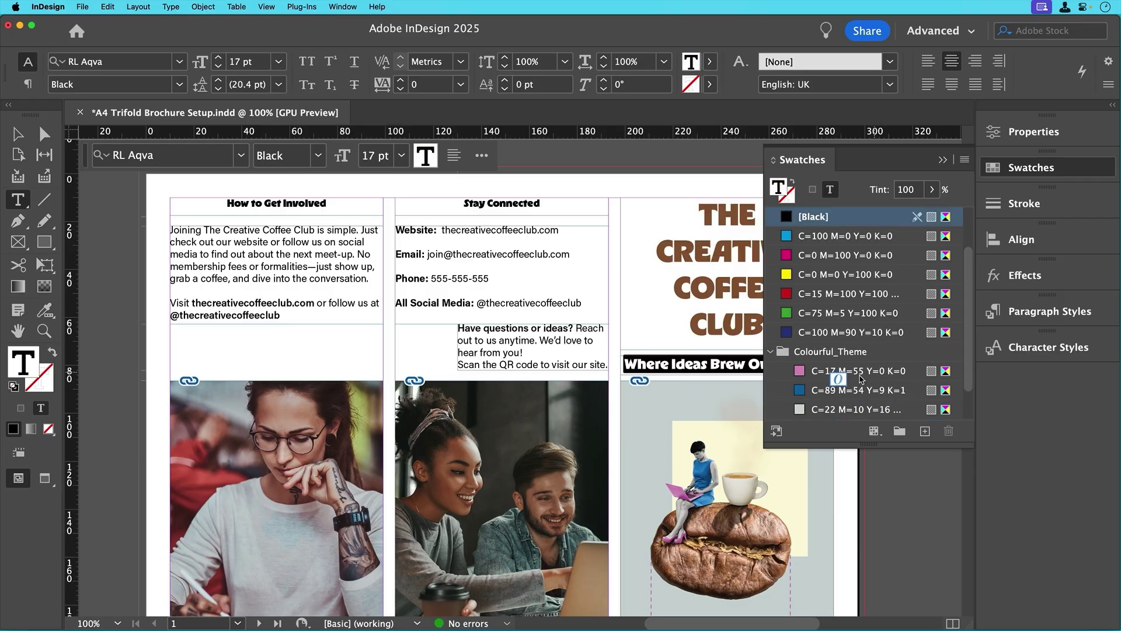
{"action": "left_click", "coordinate": [799, 371]}
{"action": "left_click", "coordinate": [943, 160]}
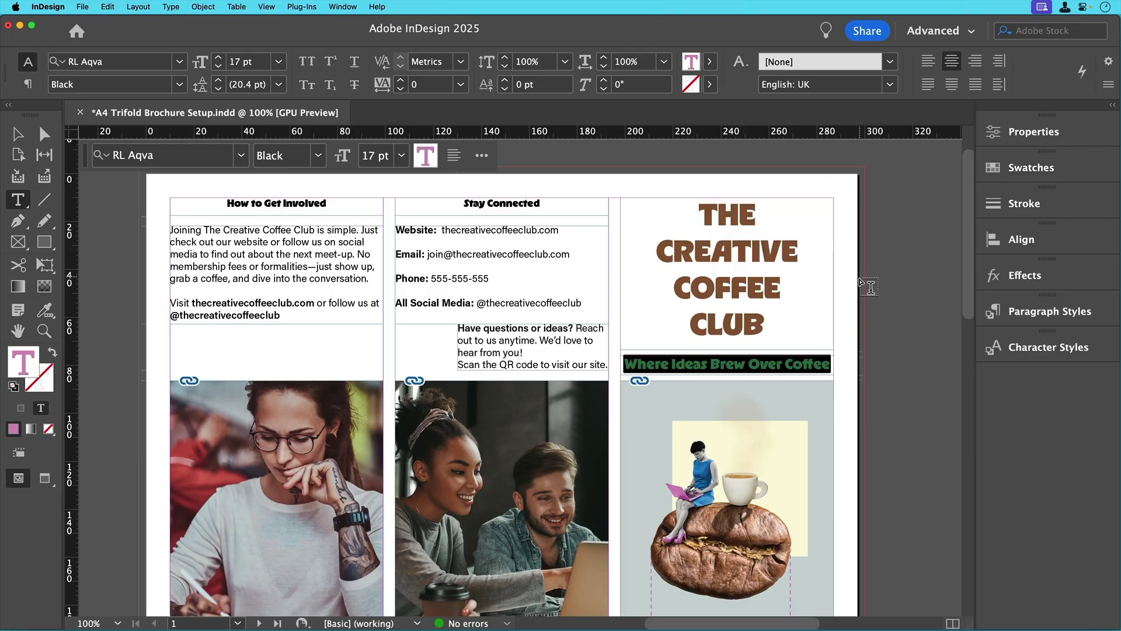
{"action": "key", "text": "Escape"}
{"action": "left_click", "coordinate": [878, 287]}
{"action": "scroll", "coordinate": [878, 287], "scroll_direction": "down", "scroll_amount": 2}
{"action": "scroll", "coordinate": [878, 288], "scroll_direction": "down", "scroll_amount": 10}
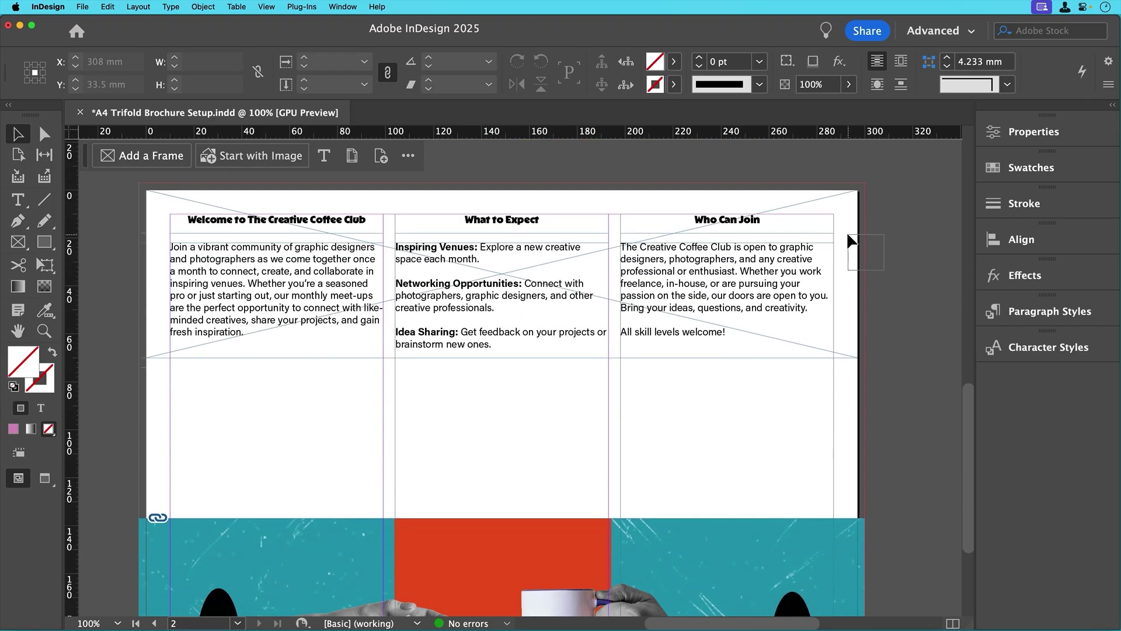
Step: Fill page 2's empty top frame with the theme's dark blue C=89 M=54 Y=9 K=1
{"action": "left_click", "coordinate": [851, 239]}
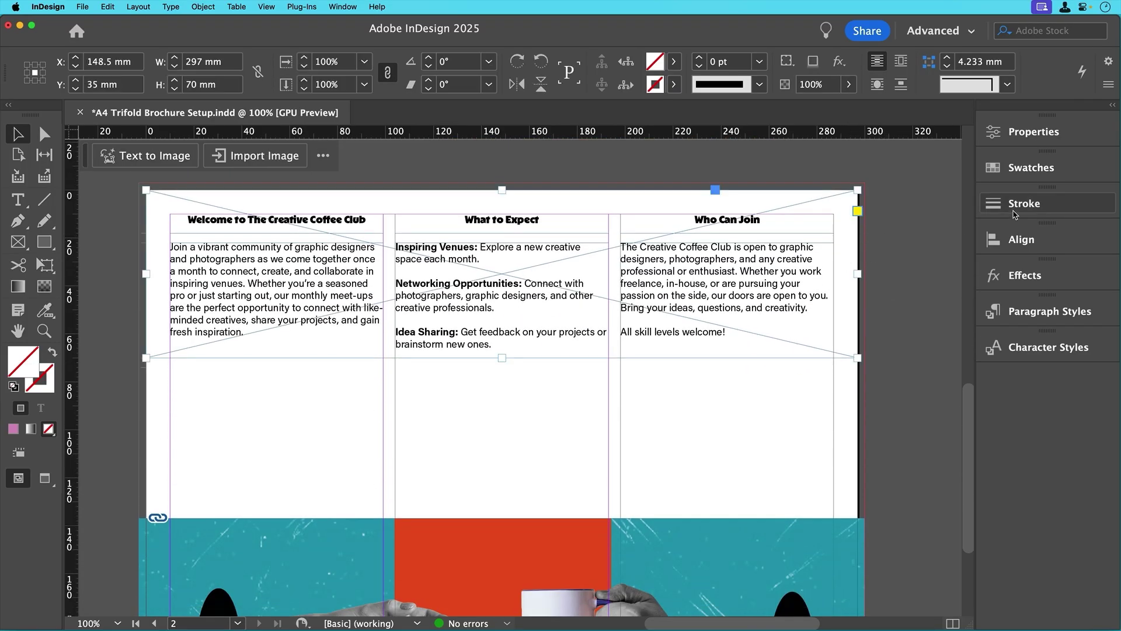
{"action": "left_click", "coordinate": [1026, 169]}
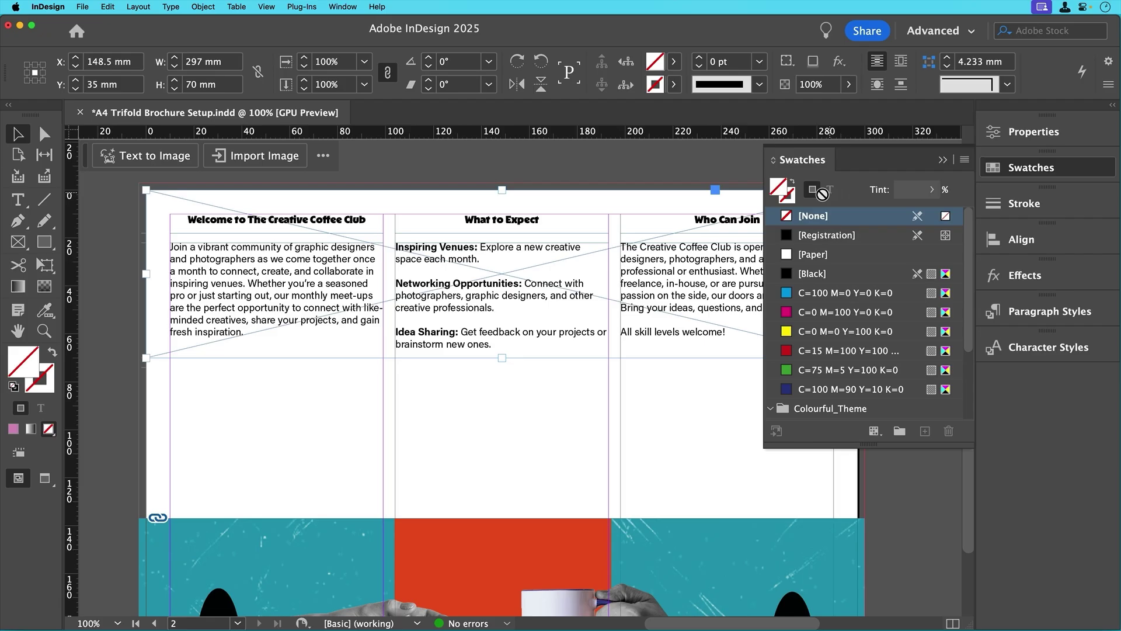
{"action": "scroll", "coordinate": [826, 333], "scroll_direction": "down", "scroll_amount": 3}
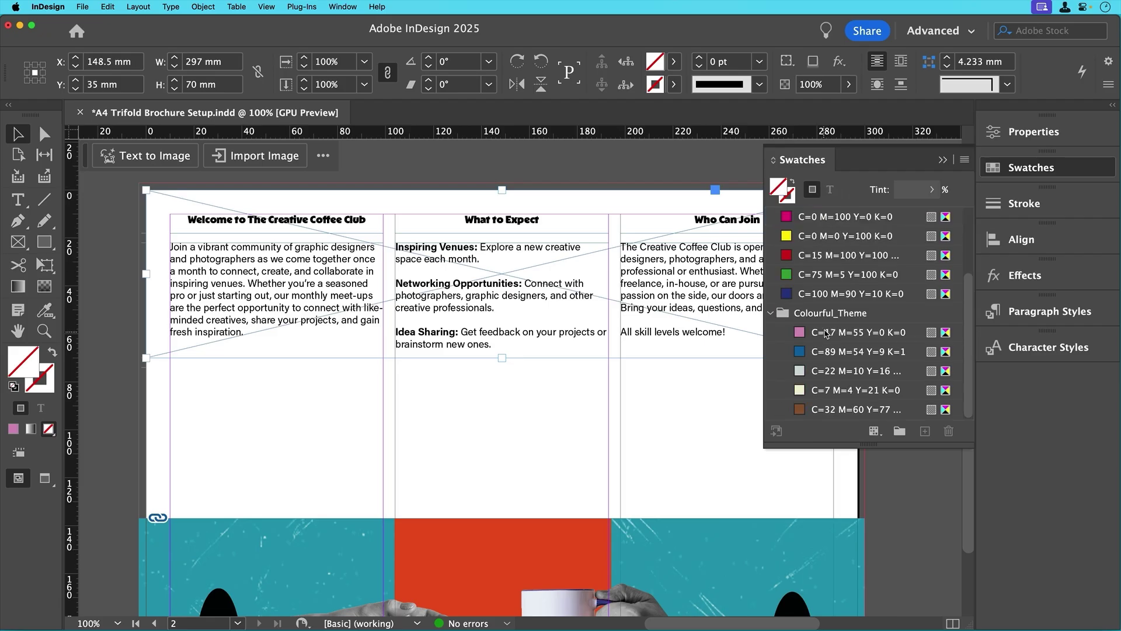
{"action": "left_click", "coordinate": [803, 353]}
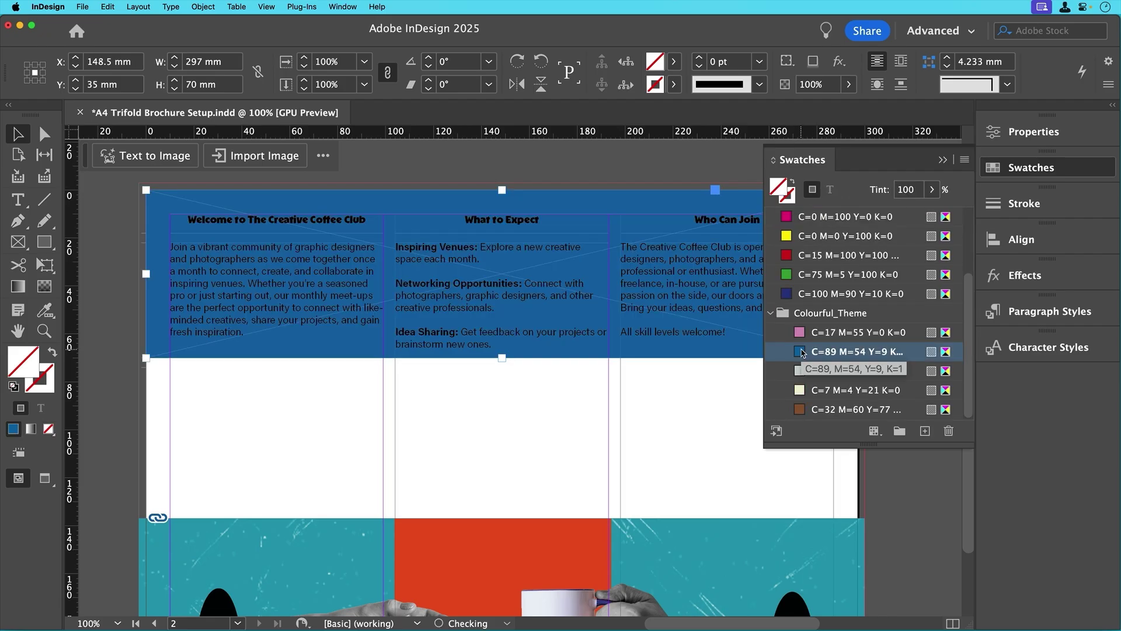
{"action": "left_click", "coordinate": [943, 160]}
{"action": "left_click", "coordinate": [946, 166]}
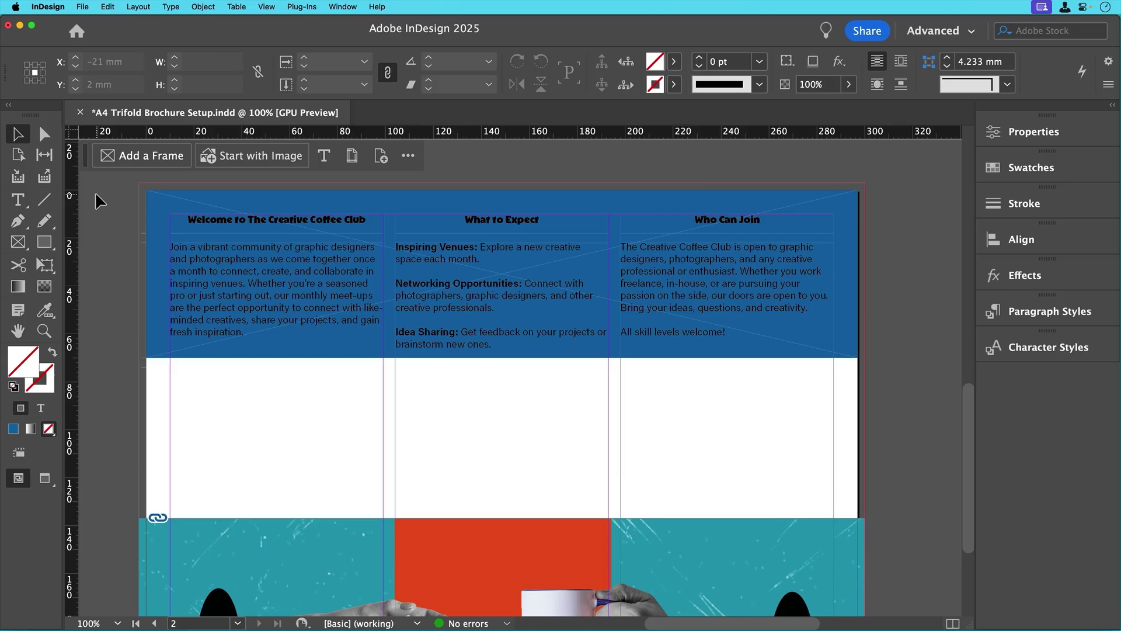
Step: Stretch the blue band's left, top and right edges out past the page to the bleed
{"action": "left_click", "coordinate": [170, 233]}
{"action": "left_click_drag", "start_coordinate": [146, 273], "coordinate": [141, 274]}
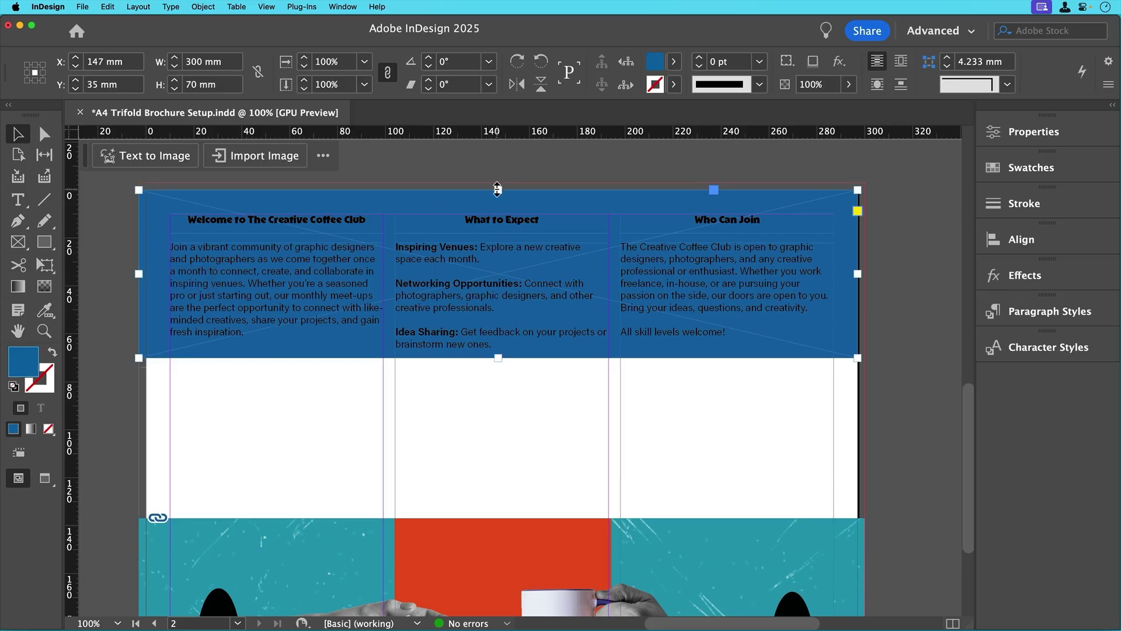
{"action": "left_click_drag", "start_coordinate": [497, 189], "coordinate": [497, 183]}
{"action": "left_click_drag", "start_coordinate": [857, 270], "coordinate": [864, 270]}
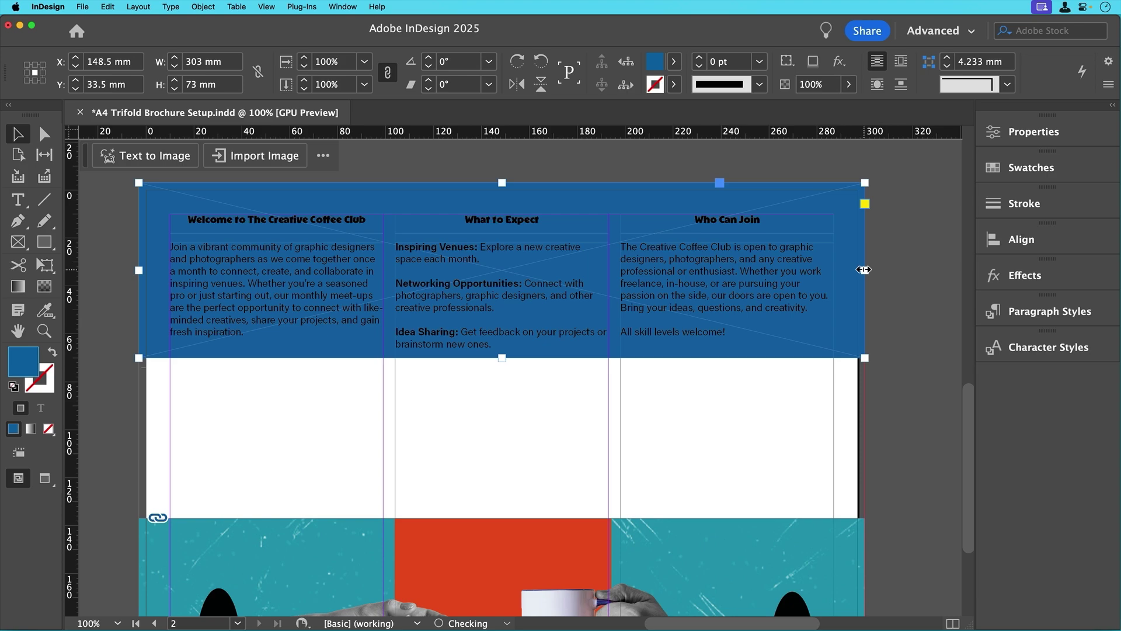
Step: Make the Welcome heading [Paper] white
{"action": "left_click", "coordinate": [104, 196]}
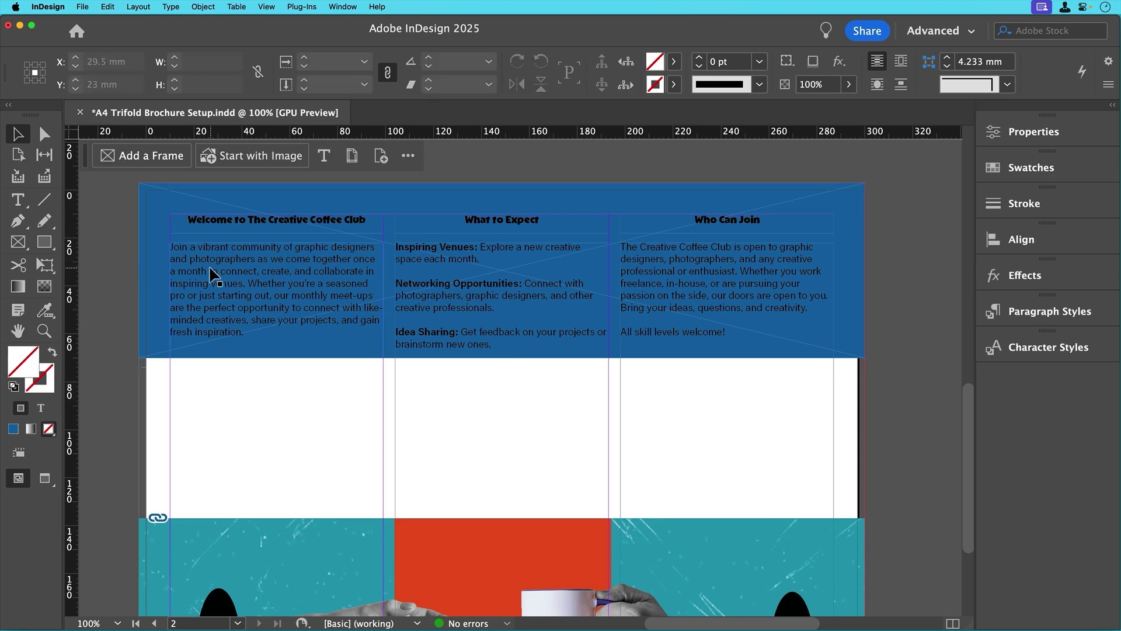
{"action": "left_click", "coordinate": [263, 229]}
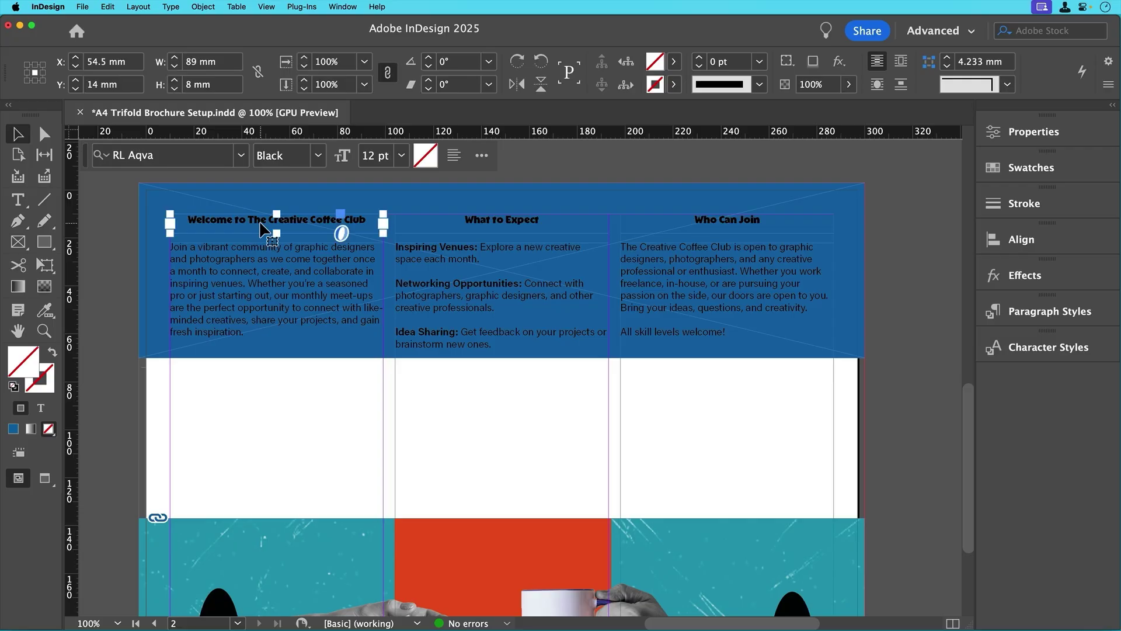
{"action": "double_click", "coordinate": [194, 225]}
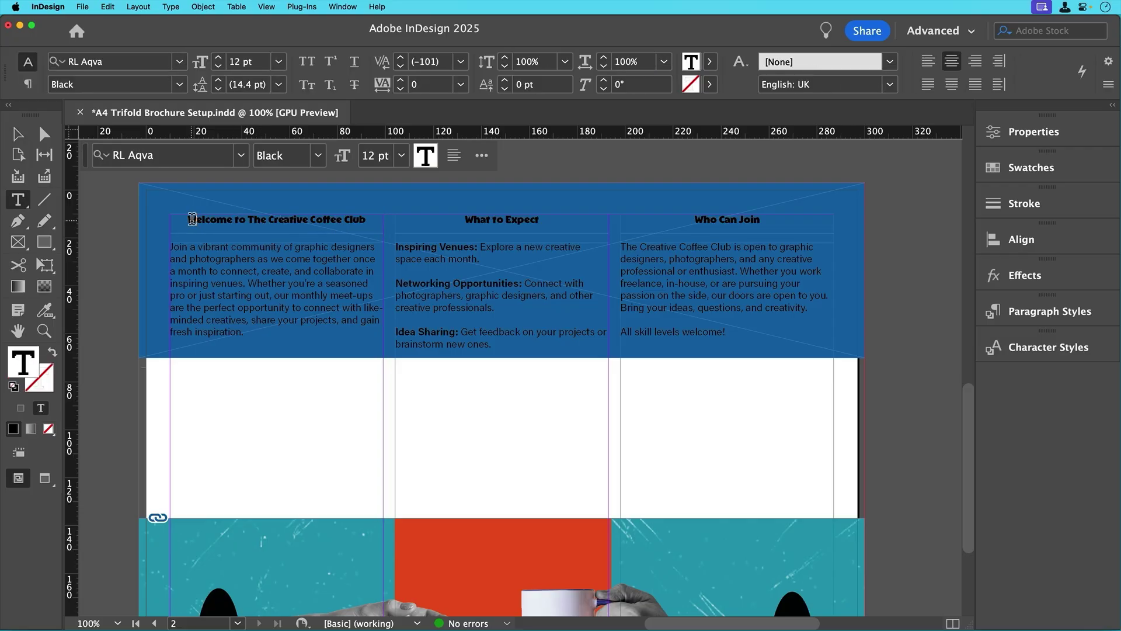
{"action": "left_click_drag", "start_coordinate": [189, 220], "coordinate": [502, 228]}
{"action": "left_click", "coordinate": [1020, 169]}
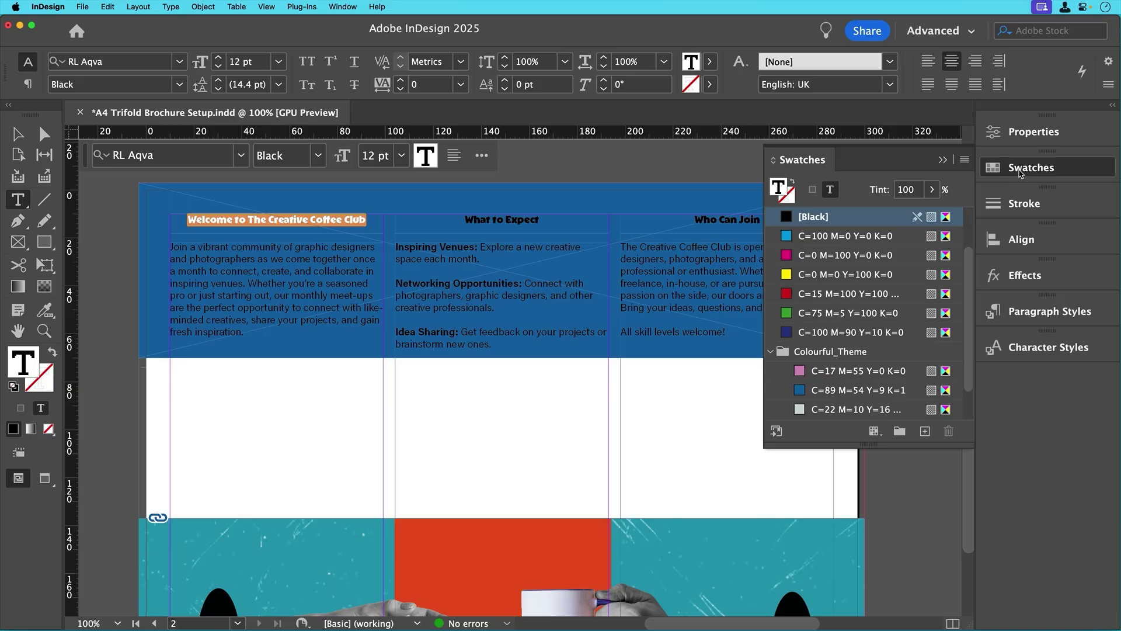
{"action": "scroll", "coordinate": [857, 255], "scroll_direction": "up", "scroll_amount": 3}
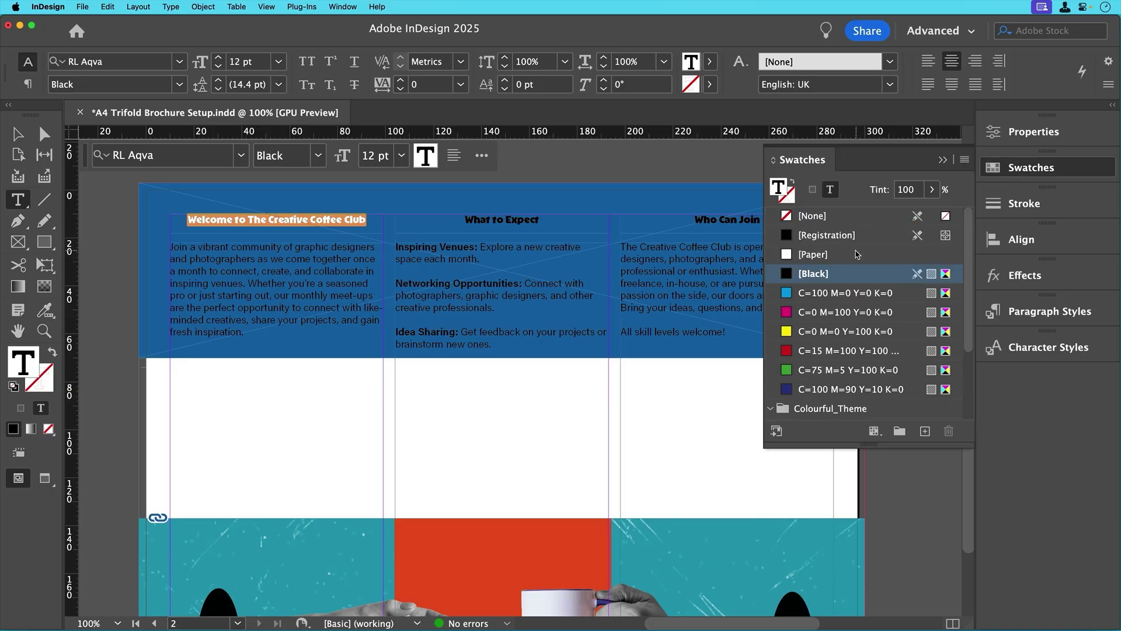
{"action": "left_click", "coordinate": [815, 257]}
Step: Turn the body text in all three columns [Paper] white
{"action": "triple_click", "coordinate": [502, 219]}
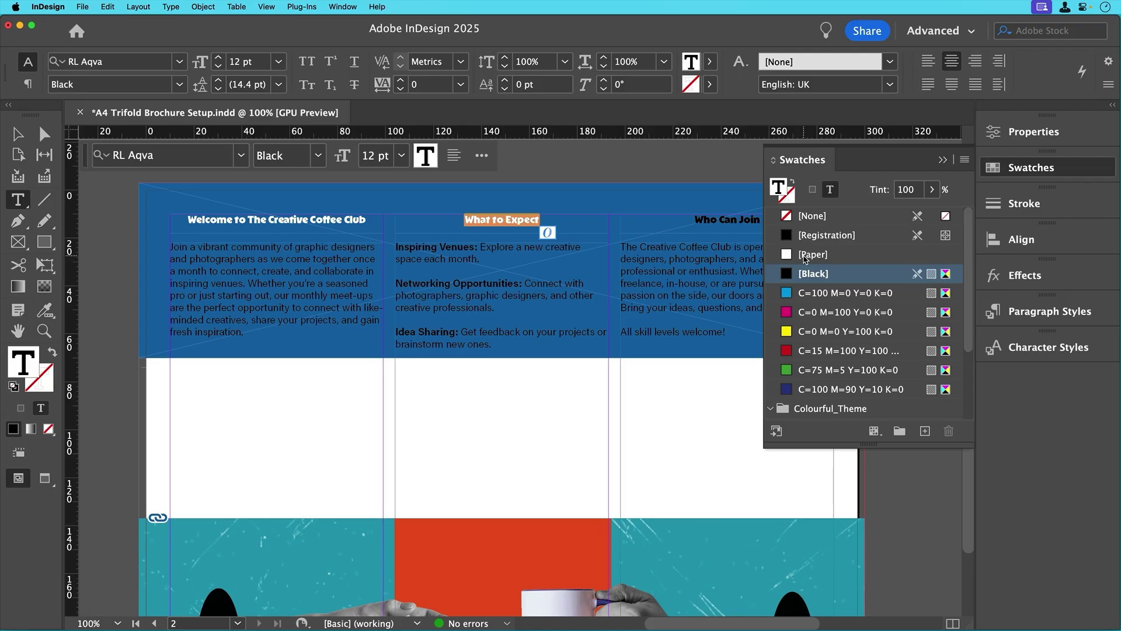
{"action": "triple_click", "coordinate": [727, 220]}
{"action": "left_click_drag", "start_coordinate": [171, 247], "coordinate": [244, 333]}
{"action": "left_click", "coordinate": [815, 255]}
{"action": "left_click_drag", "start_coordinate": [396, 247], "coordinate": [490, 344]}
{"action": "left_click", "coordinate": [815, 255]}
{"action": "left_click_drag", "start_coordinate": [622, 246], "coordinate": [727, 332]}
{"action": "left_click", "coordinate": [812, 254]}
{"action": "left_click", "coordinate": [942, 160]}
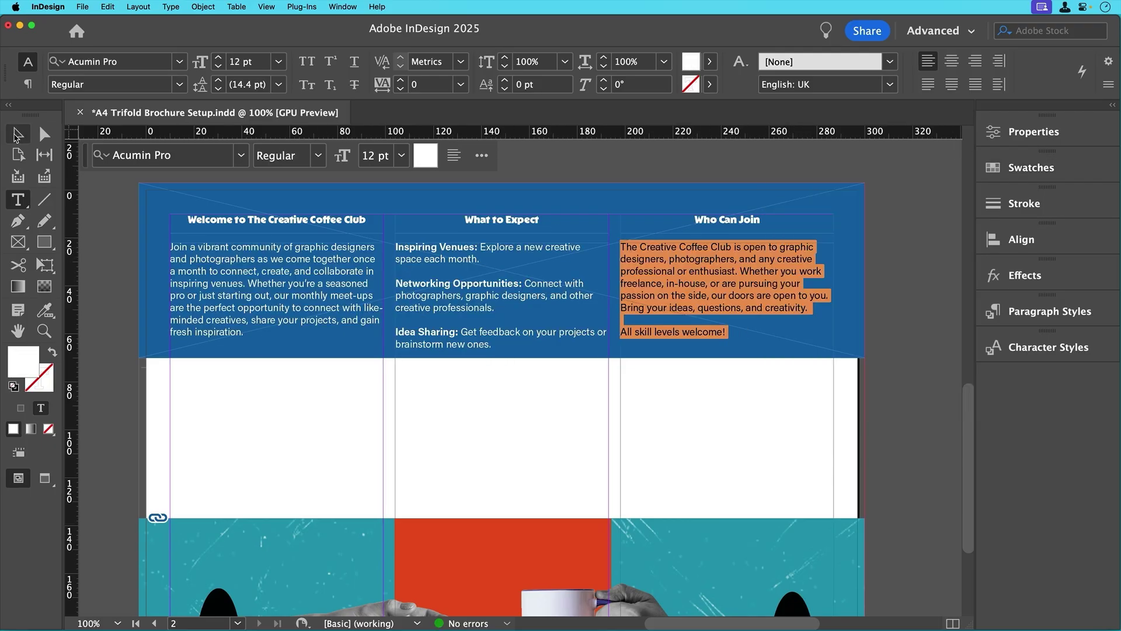
Step: Colour the Welcome, What to Expect and Who Can Join headings cream C=7 M=4 Y=21 K=0
{"action": "left_click", "coordinate": [18, 134]}
{"action": "left_click", "coordinate": [192, 223]}
{"action": "triple_click", "coordinate": [193, 223]}
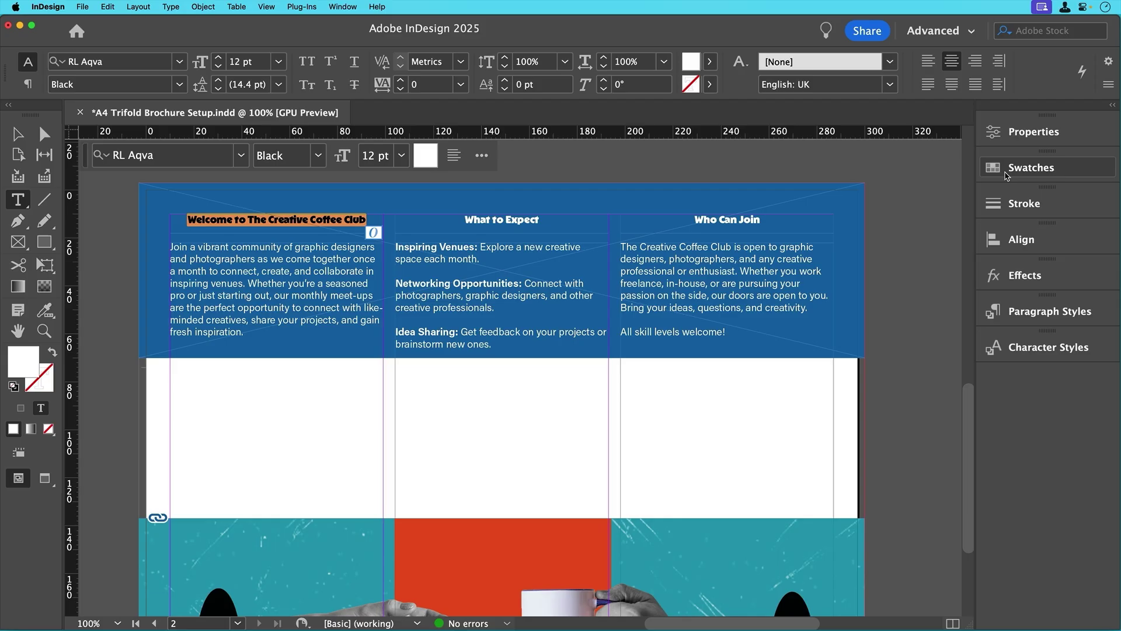
{"action": "left_click", "coordinate": [1032, 167]}
{"action": "left_click", "coordinate": [857, 390]}
{"action": "triple_click", "coordinate": [501, 220]}
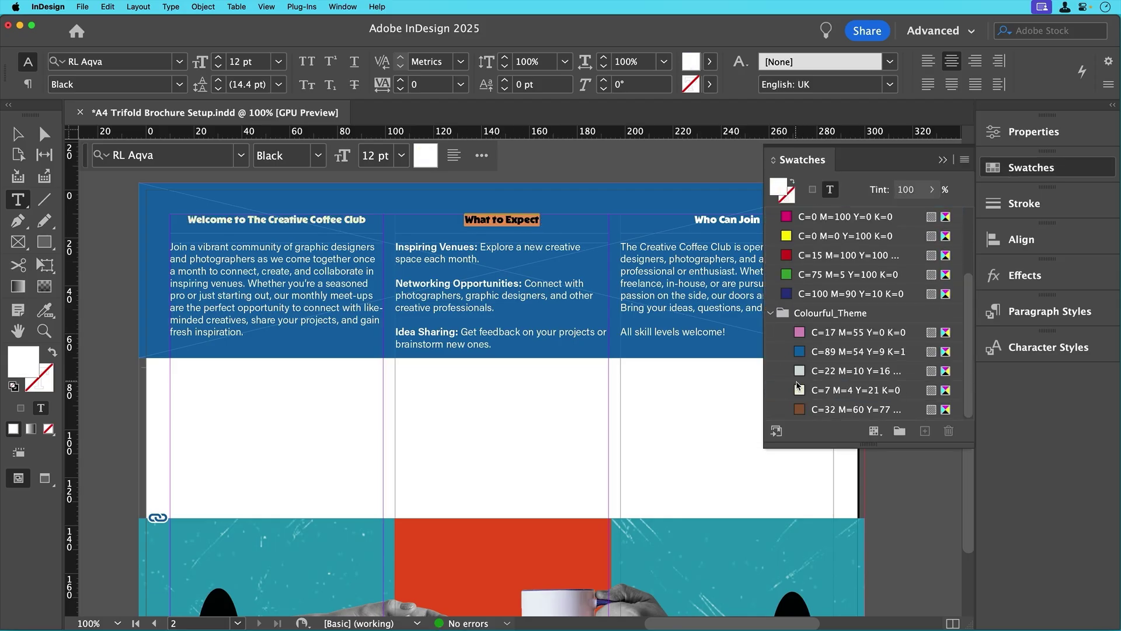
{"action": "left_click", "coordinate": [856, 390]}
{"action": "triple_click", "coordinate": [727, 220]}
{"action": "left_click", "coordinate": [857, 391]}
{"action": "left_click", "coordinate": [943, 159]}
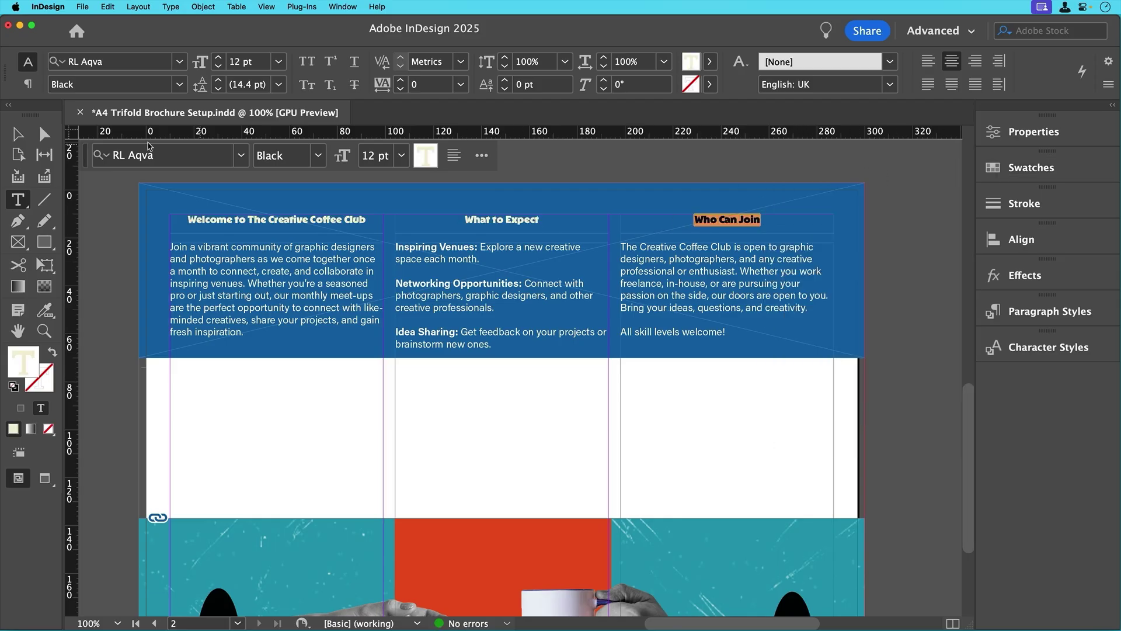
{"action": "left_click", "coordinate": [18, 134]}
{"action": "left_click", "coordinate": [104, 201]}
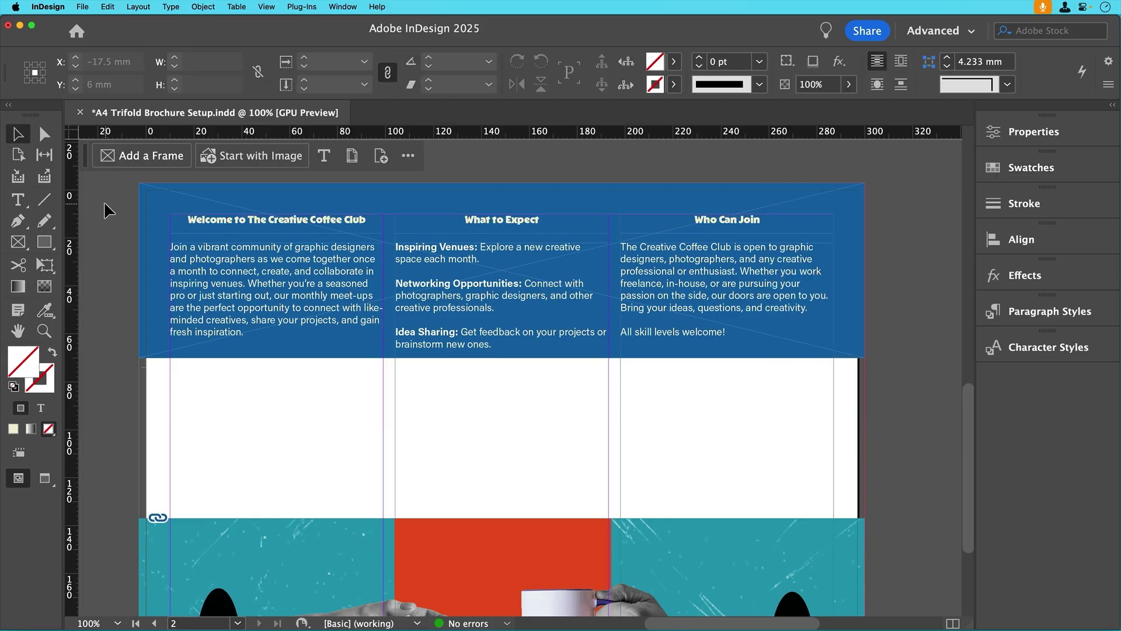
Step: Draw a 48 mm circle in the middle panel's white area and centre it at X 148.5 mm
{"action": "left_click", "coordinate": [47, 245]}
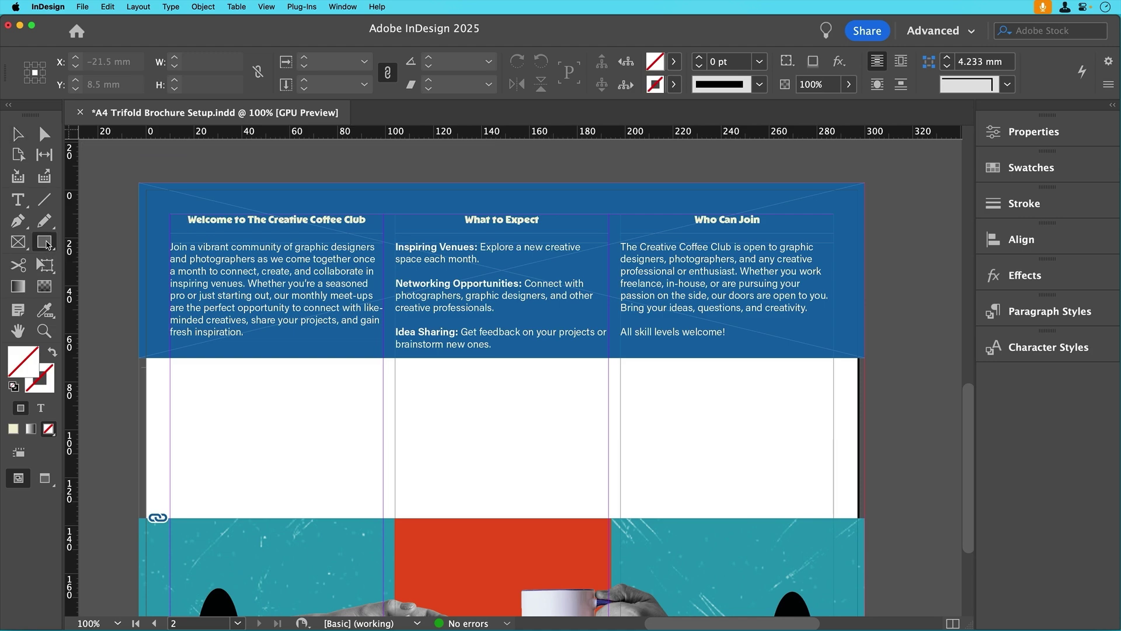
{"action": "left_click_drag", "start_coordinate": [47, 245], "coordinate": [106, 281]}
{"action": "left_click_drag", "start_coordinate": [451, 386], "coordinate": [578, 500]}
{"action": "left_click", "coordinate": [18, 133]}
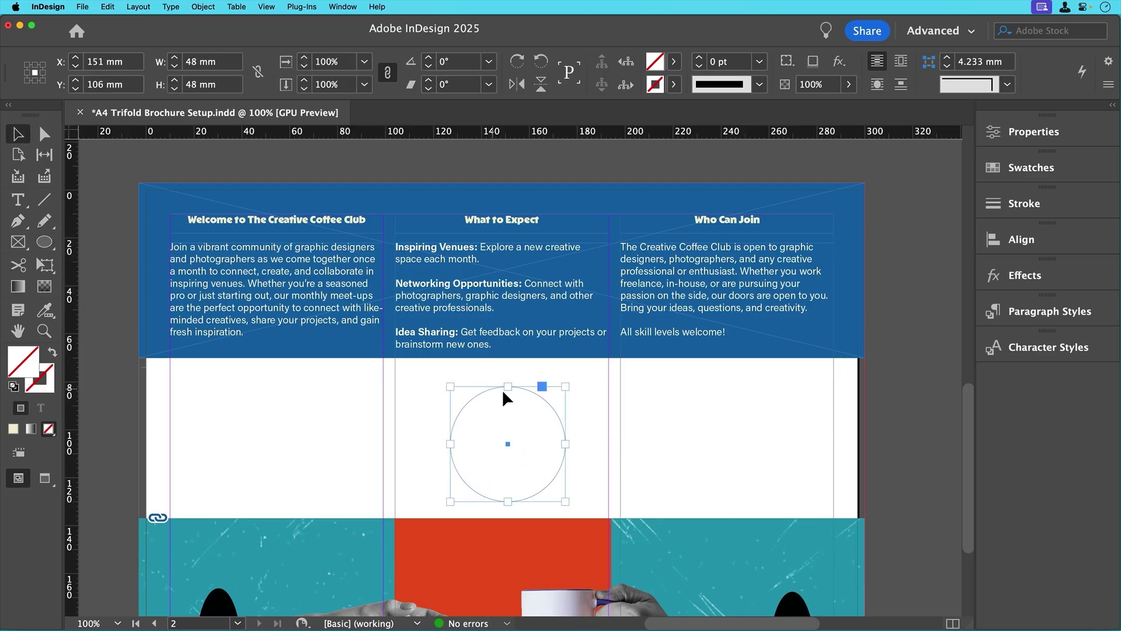
{"action": "left_click_drag", "start_coordinate": [520, 386], "coordinate": [517, 380]}
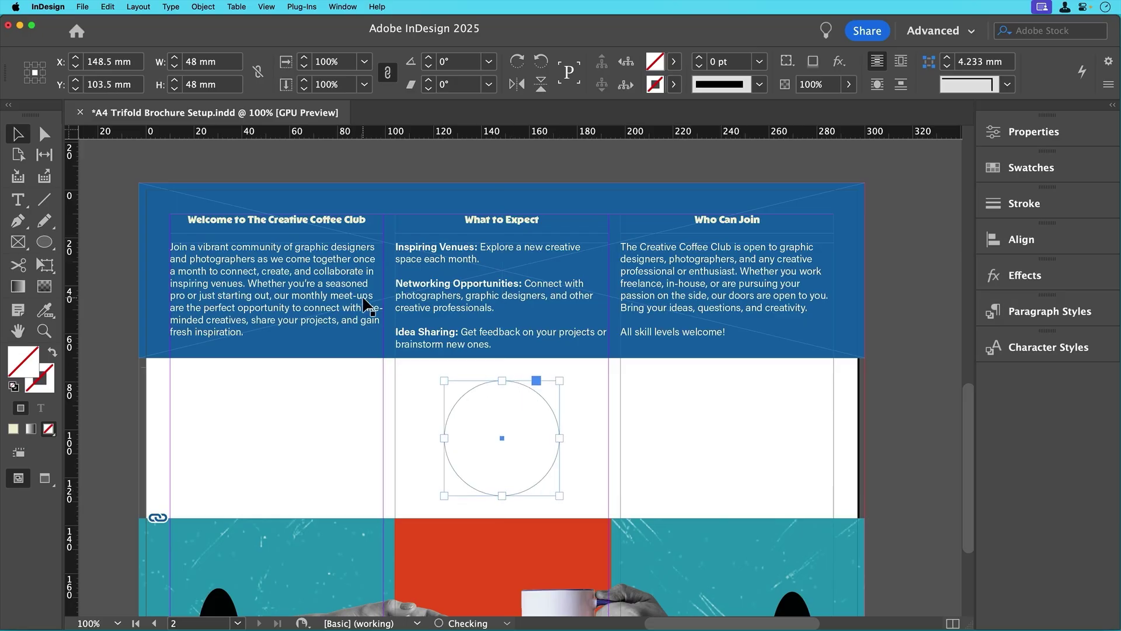
Step: Place AdobeStock_915553579.jpeg into the circle and Content-aware Fit it to show her face
{"action": "left_click", "coordinate": [82, 7]}
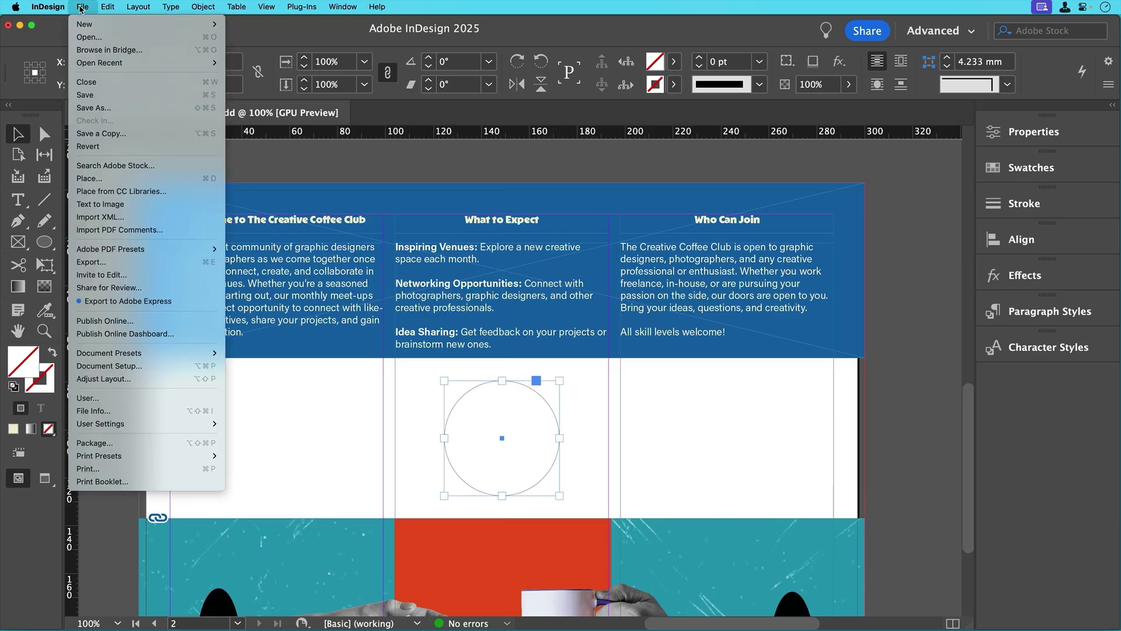
{"action": "left_click", "coordinate": [100, 180]}
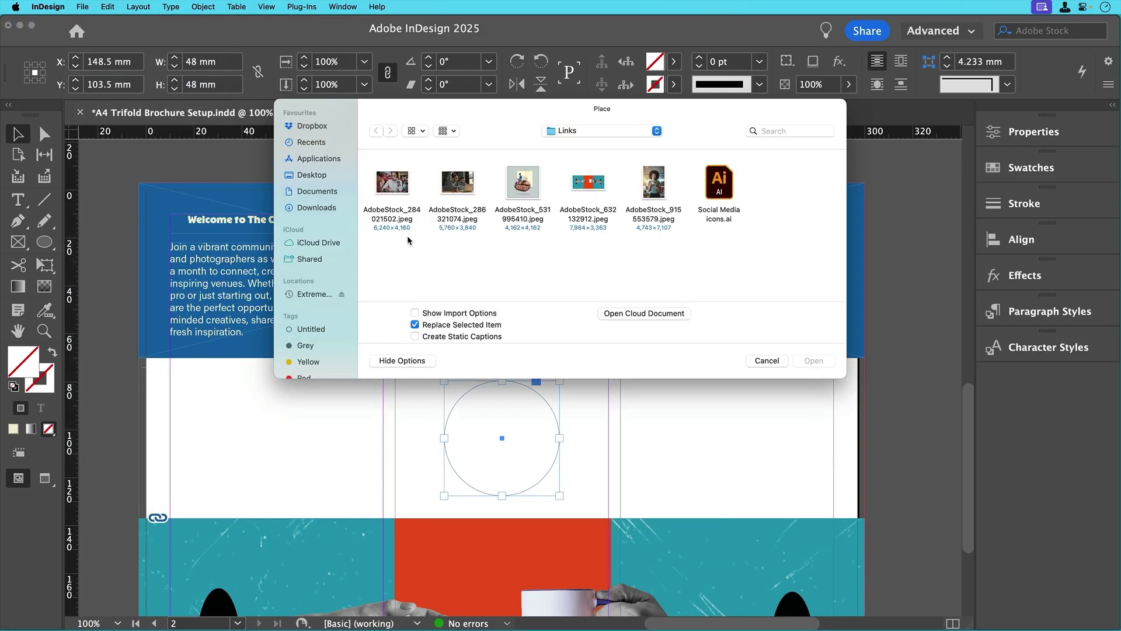
{"action": "left_click", "coordinate": [653, 186]}
{"action": "left_click", "coordinate": [814, 361]}
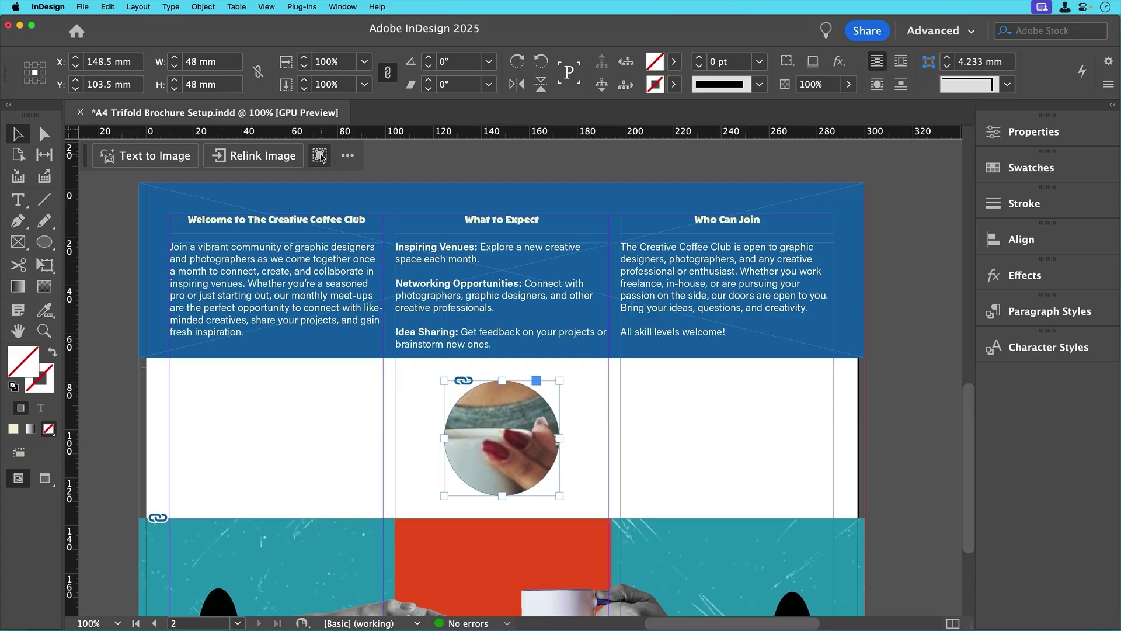
{"action": "left_click", "coordinate": [321, 157]}
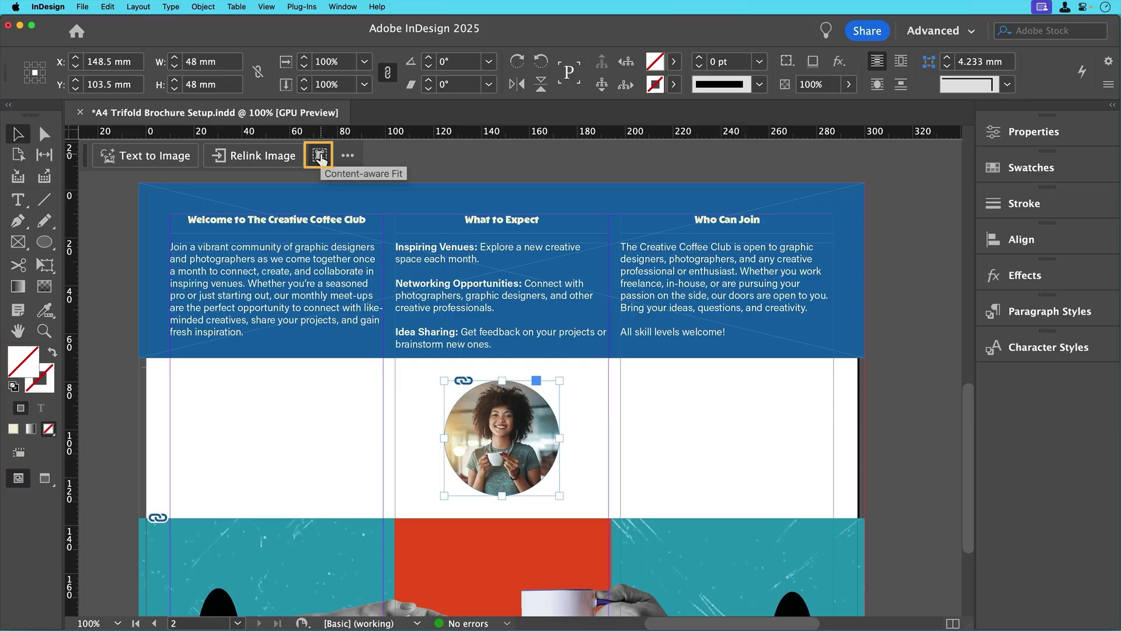
{"action": "key", "text": "super+shift+a"}
Step: Give the circular photo a 3 pt pink stroke
{"action": "left_click", "coordinate": [502, 403]}
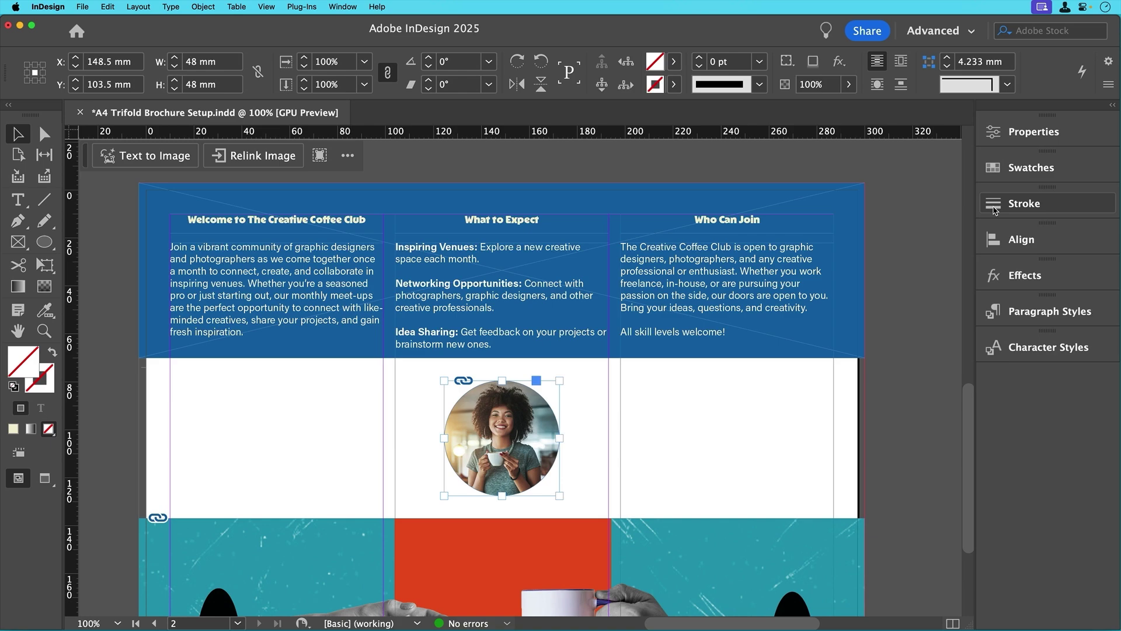
{"action": "left_click", "coordinate": [1010, 169]}
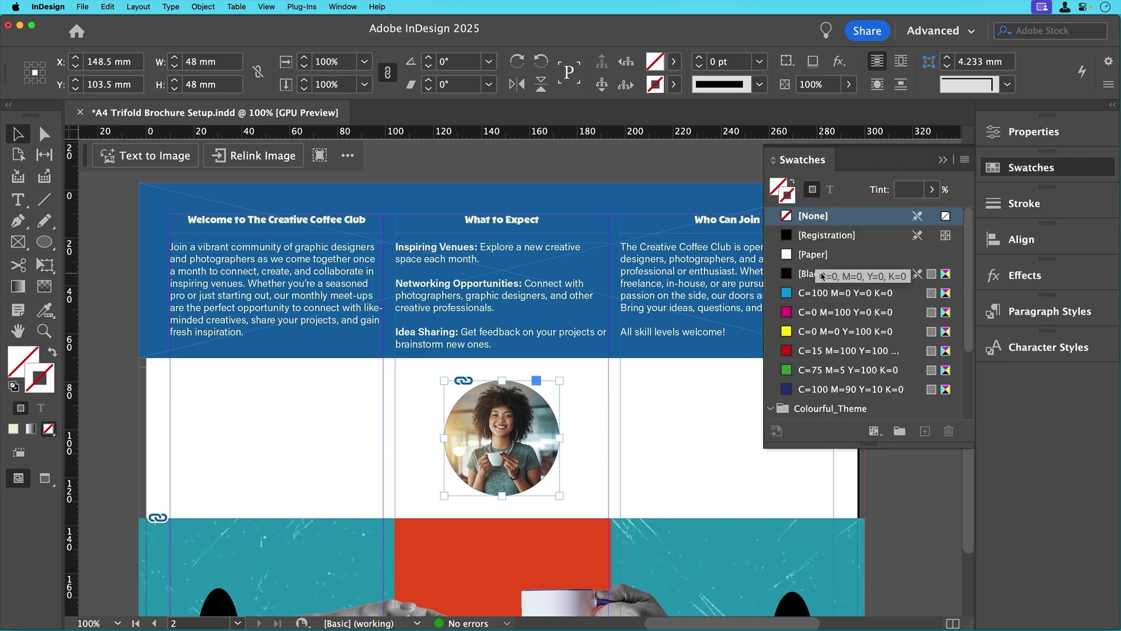
{"action": "scroll", "coordinate": [821, 316], "scroll_direction": "down", "scroll_amount": 5}
{"action": "left_click", "coordinate": [805, 334]}
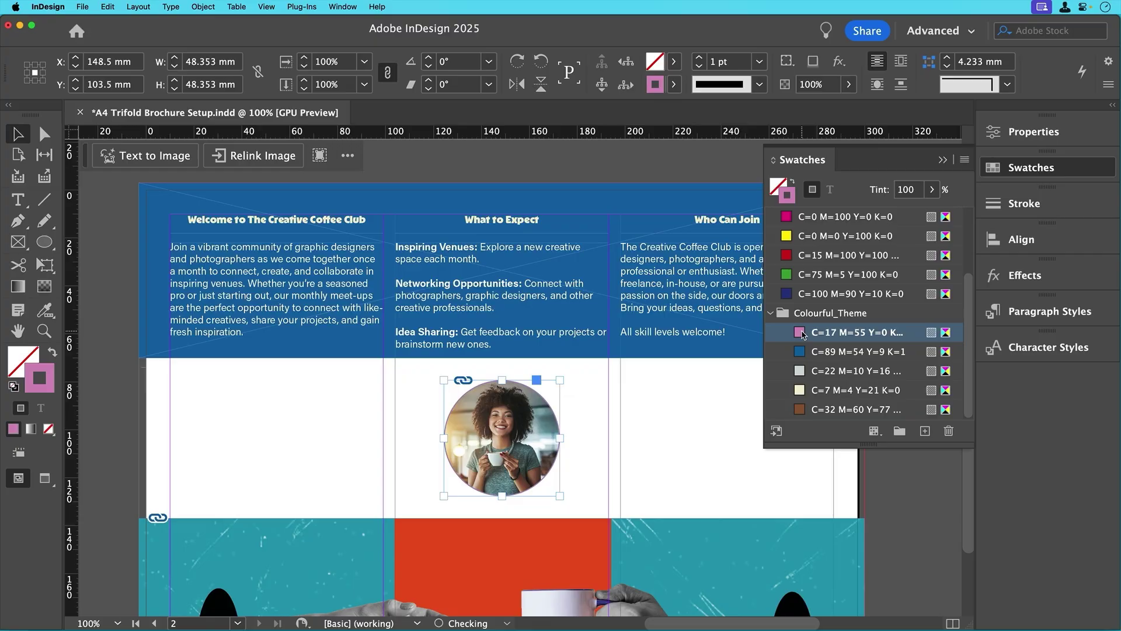
{"action": "left_click", "coordinate": [699, 57]}
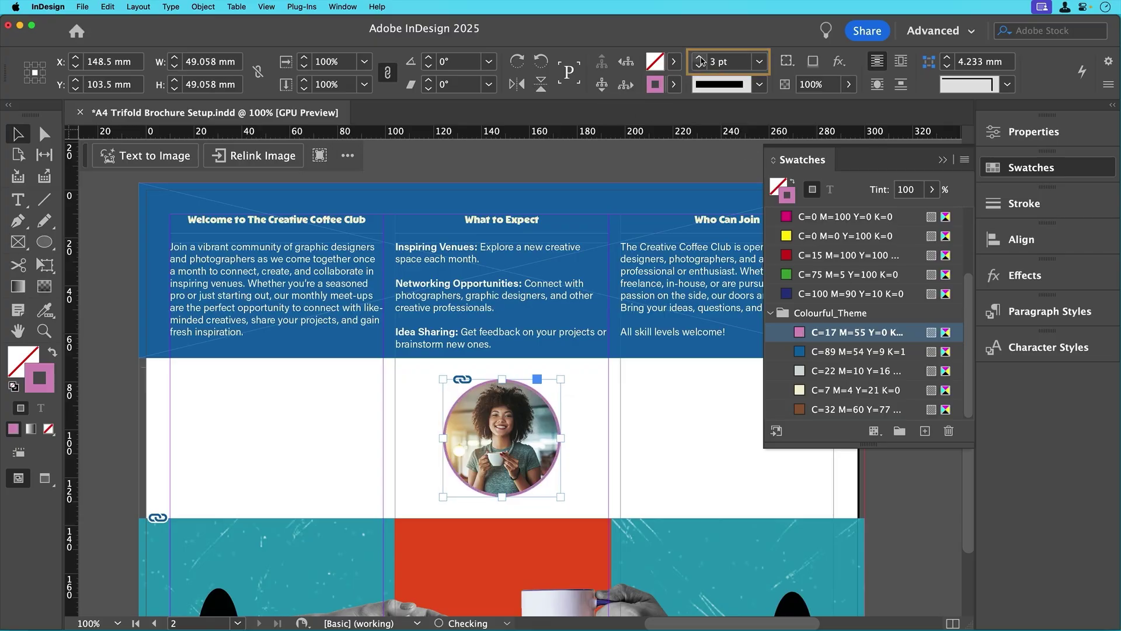
{"action": "left_click", "coordinate": [646, 394]}
Step: Give the coffee-bean cover image frame a 4 pt brown stroke
{"action": "scroll", "coordinate": [672, 392], "scroll_direction": "up", "scroll_amount": 5}
{"action": "scroll", "coordinate": [688, 392], "scroll_direction": "up", "scroll_amount": 6}
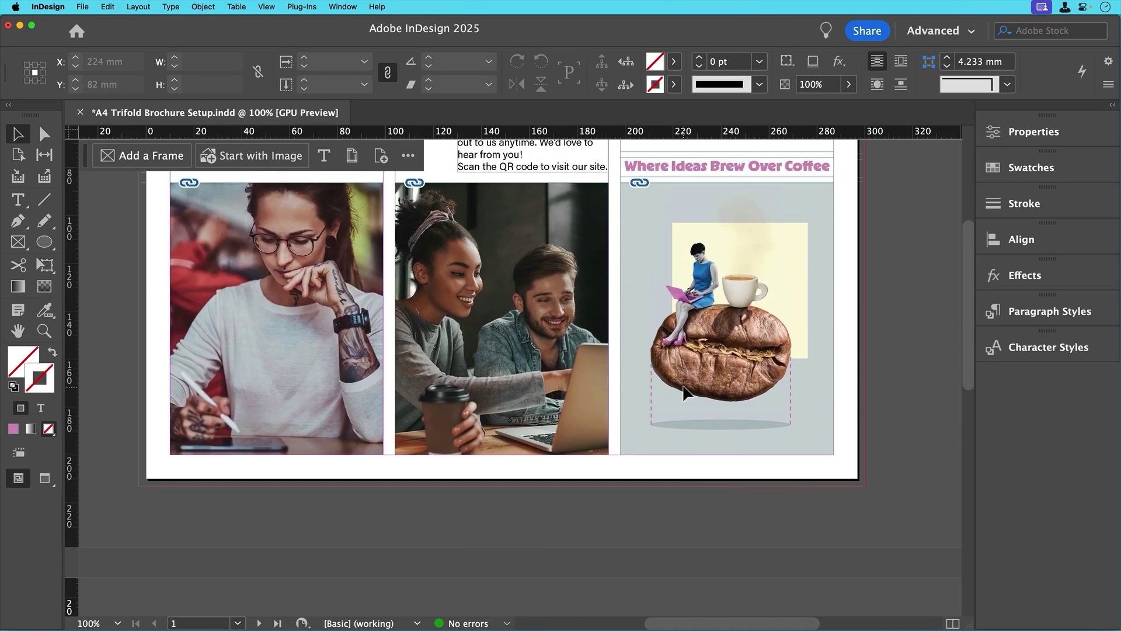
{"action": "left_click", "coordinate": [650, 318]}
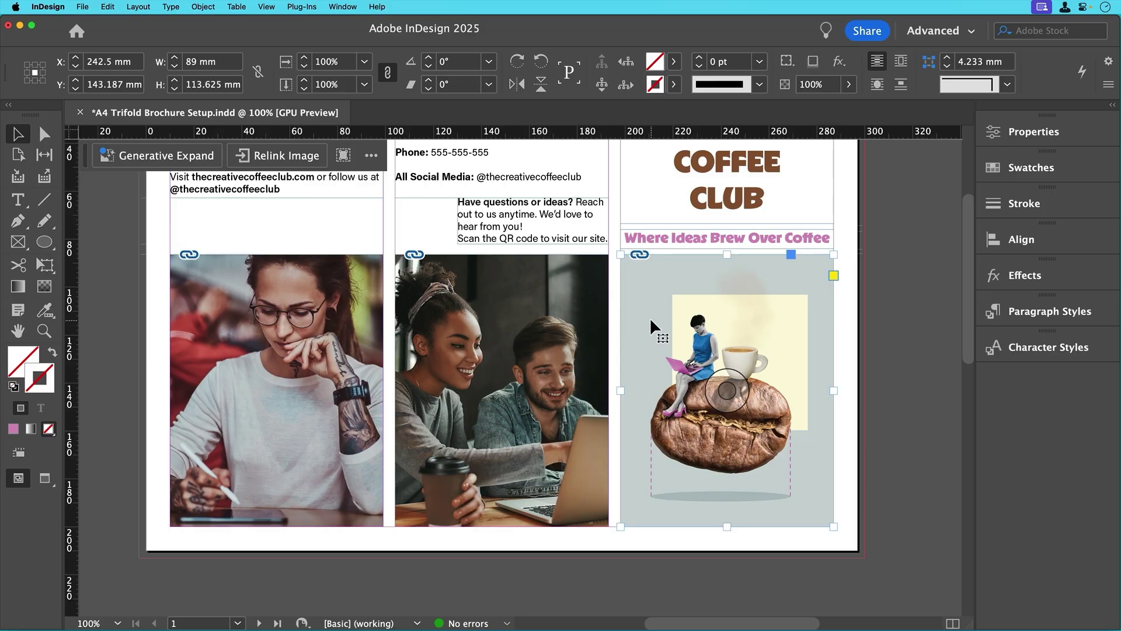
{"action": "left_click", "coordinate": [673, 84]}
{"action": "scroll", "coordinate": [584, 234], "scroll_direction": "down", "scroll_amount": 3}
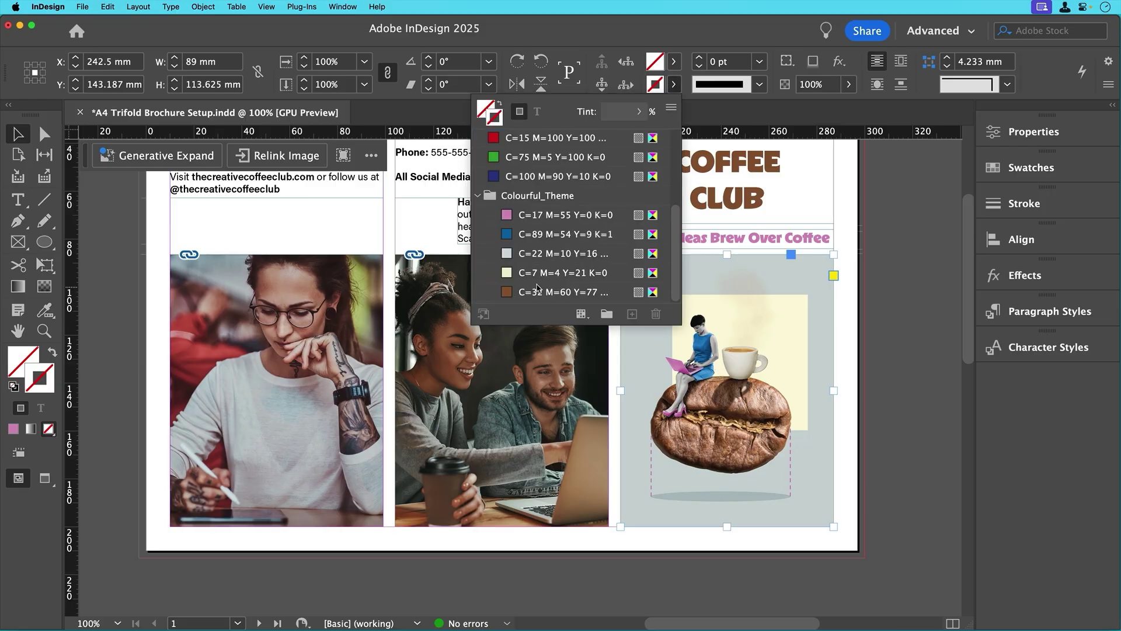
{"action": "left_click", "coordinate": [549, 292]}
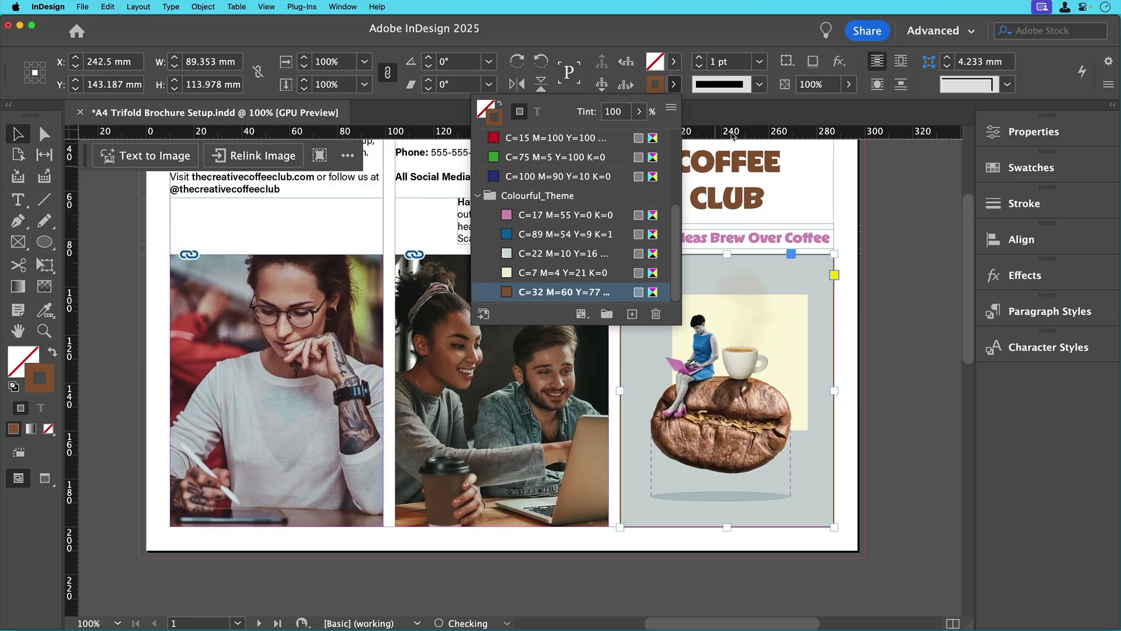
{"action": "left_click", "coordinate": [106, 194]}
{"action": "scroll", "coordinate": [327, 264], "scroll_direction": "up", "scroll_amount": 3}
{"action": "scroll", "coordinate": [327, 264], "scroll_direction": "up", "scroll_amount": 1}
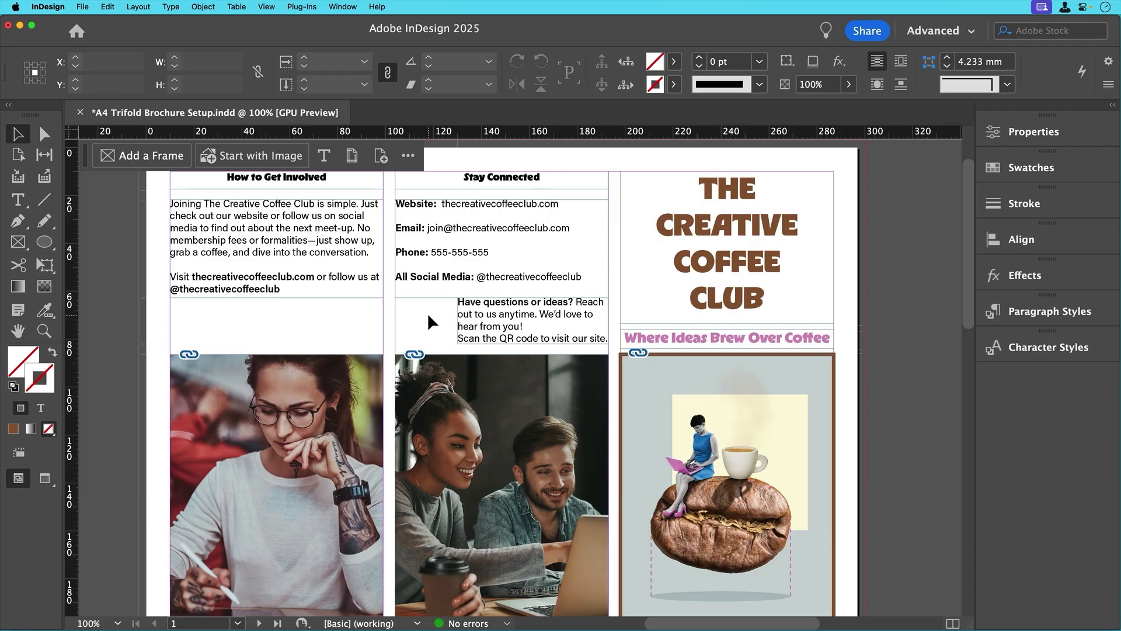
{"action": "left_click", "coordinate": [205, 7]}
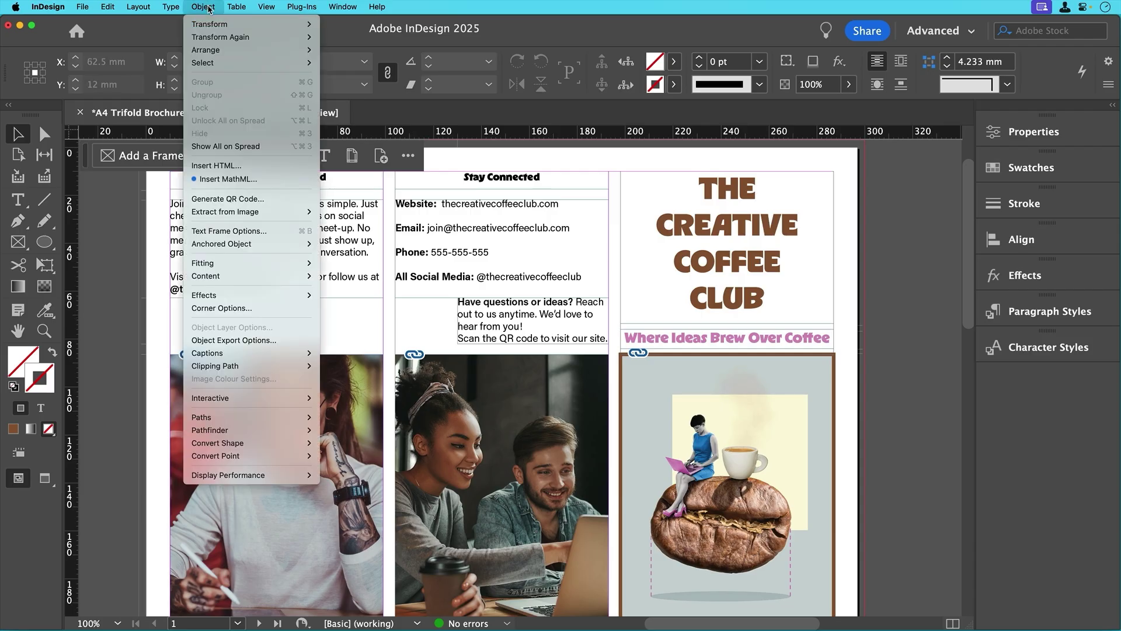
{"action": "left_click", "coordinate": [229, 199]}
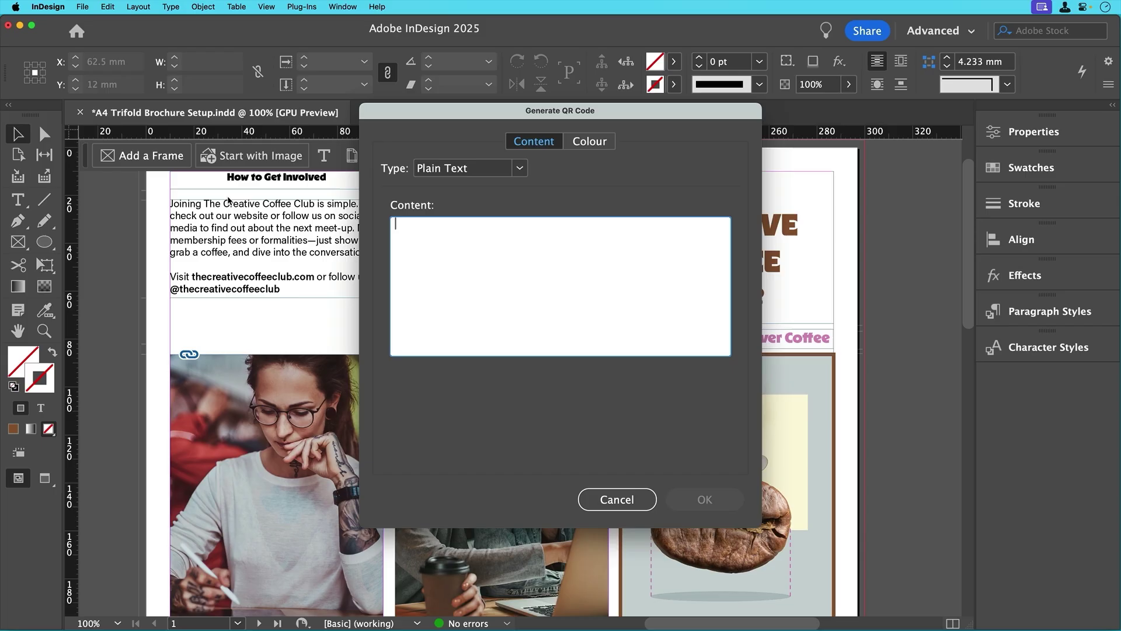
{"action": "left_click", "coordinate": [519, 168]}
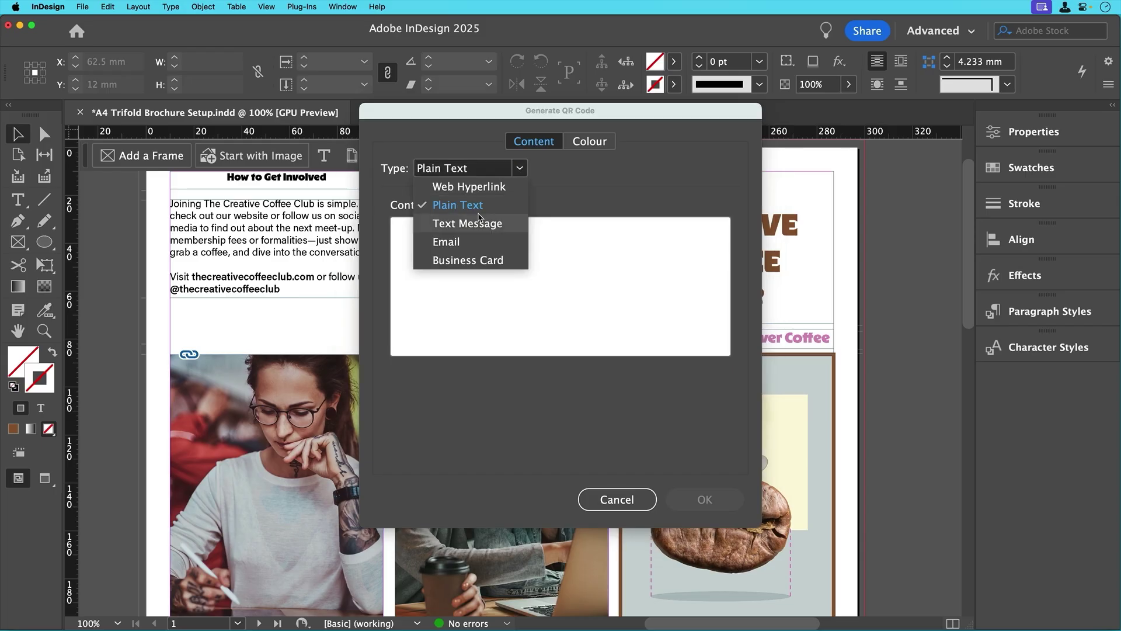
{"action": "left_click", "coordinate": [481, 194]}
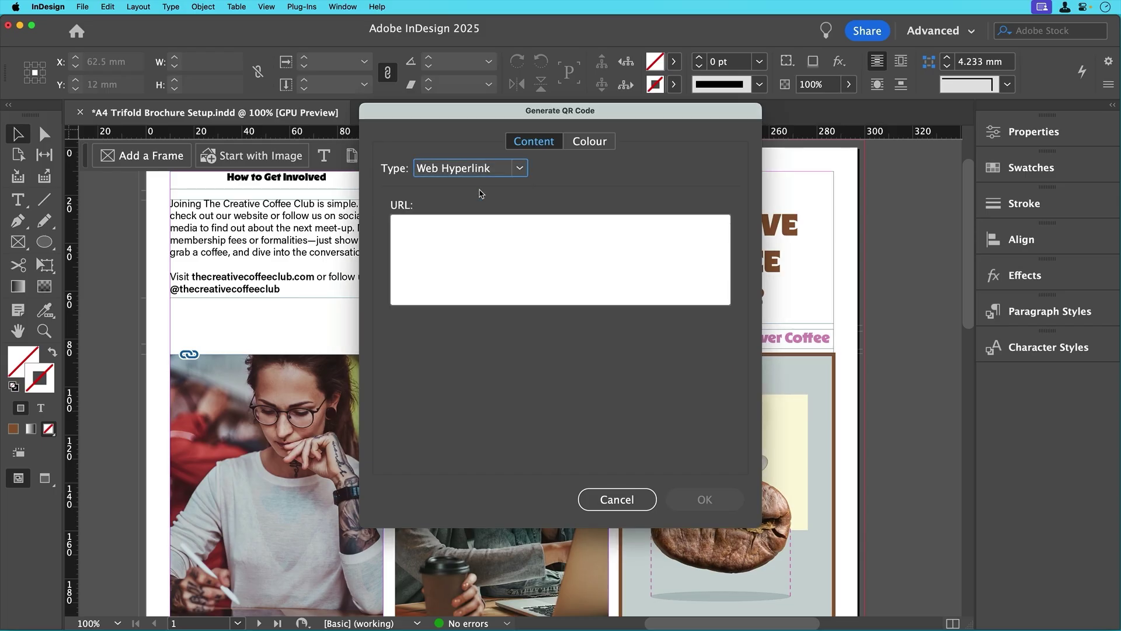
{"action": "left_click", "coordinate": [592, 251]}
{"action": "type", "text": "https://thecreativecoffeeclub.com"}
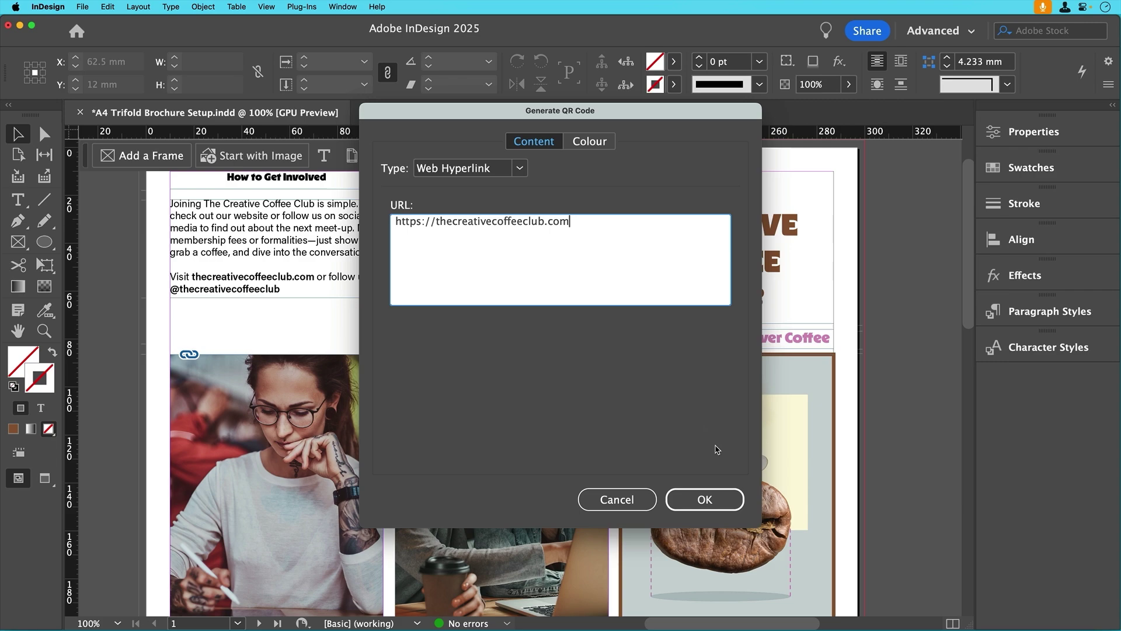
{"action": "left_click", "coordinate": [714, 501]}
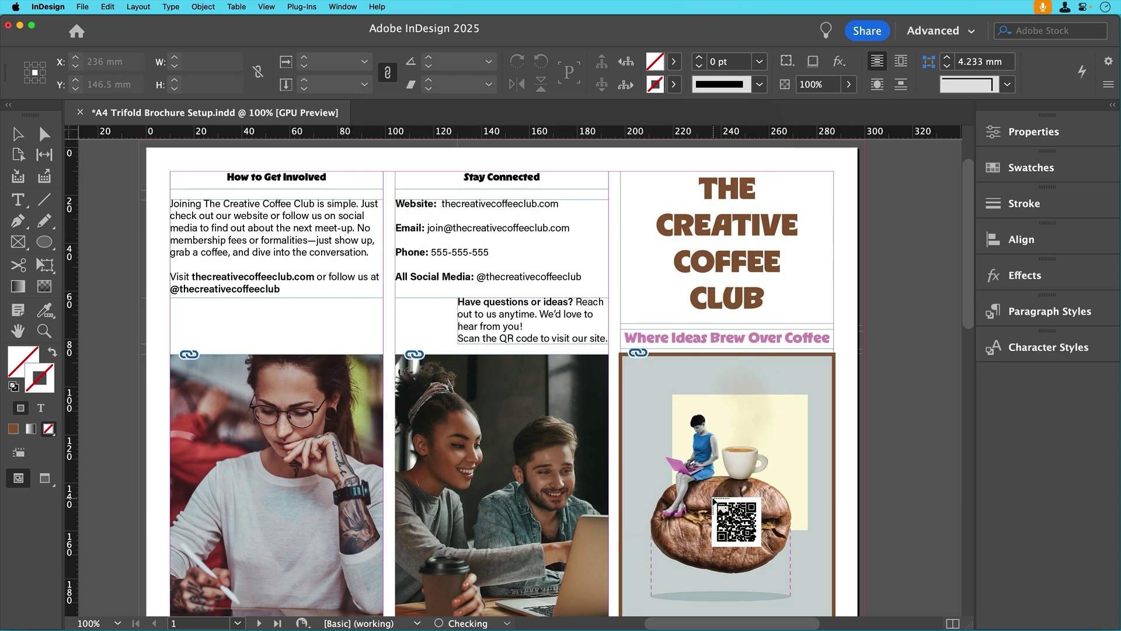
{"action": "left_click", "coordinate": [408, 299]}
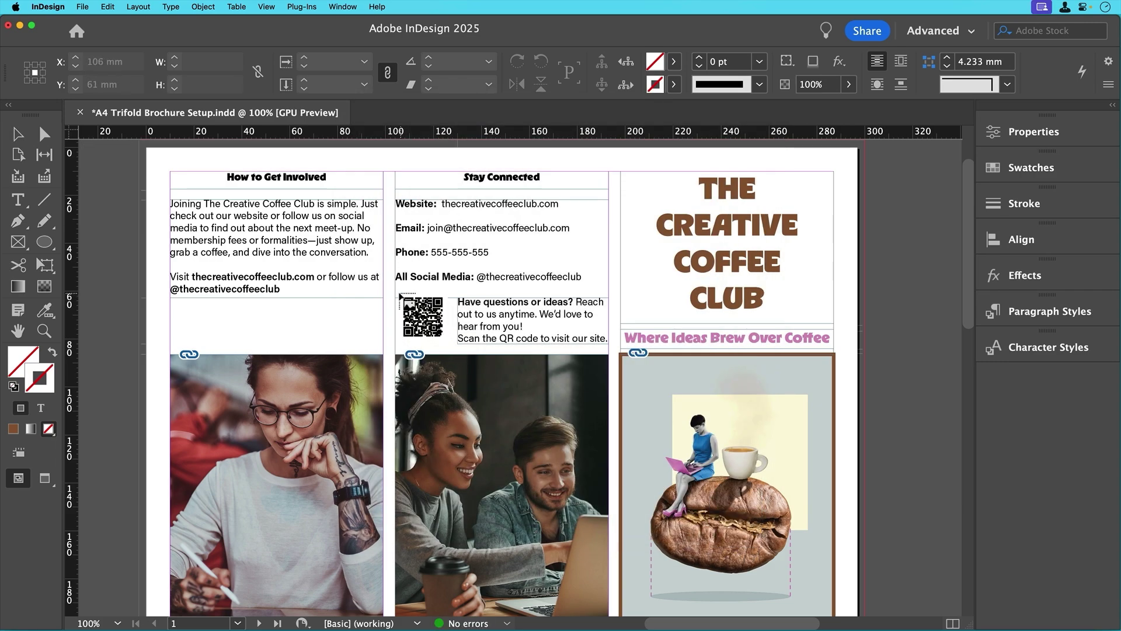
{"action": "left_click_drag", "start_coordinate": [402, 295], "coordinate": [455, 348]}
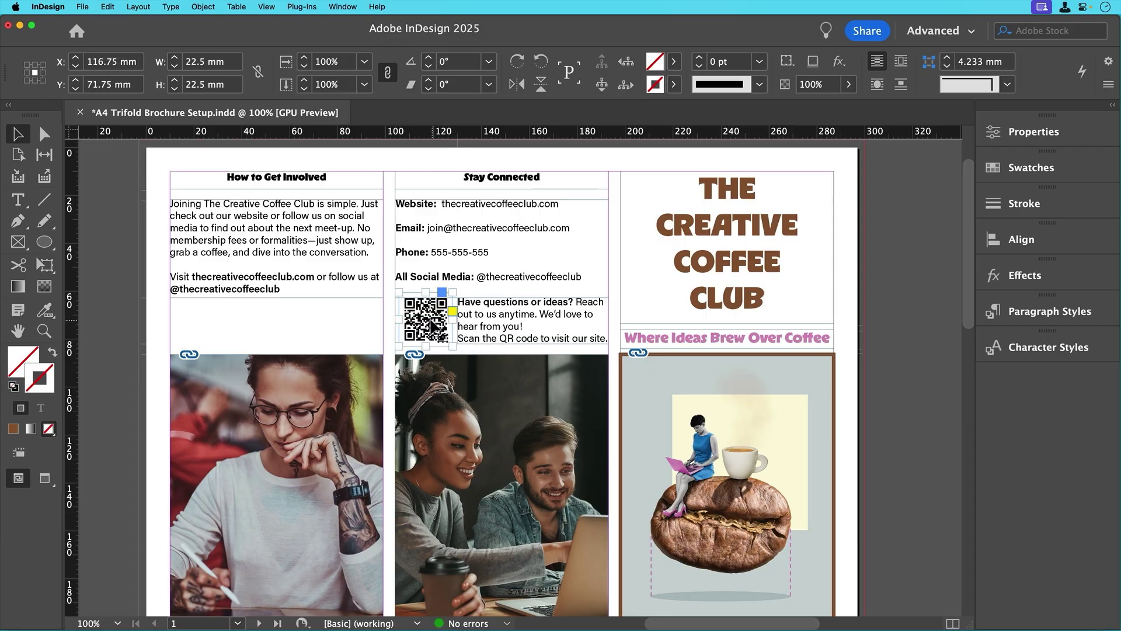
Step: Deselect the QR code and scroll back up to the How to Get Involved column
{"action": "left_click", "coordinate": [113, 191]}
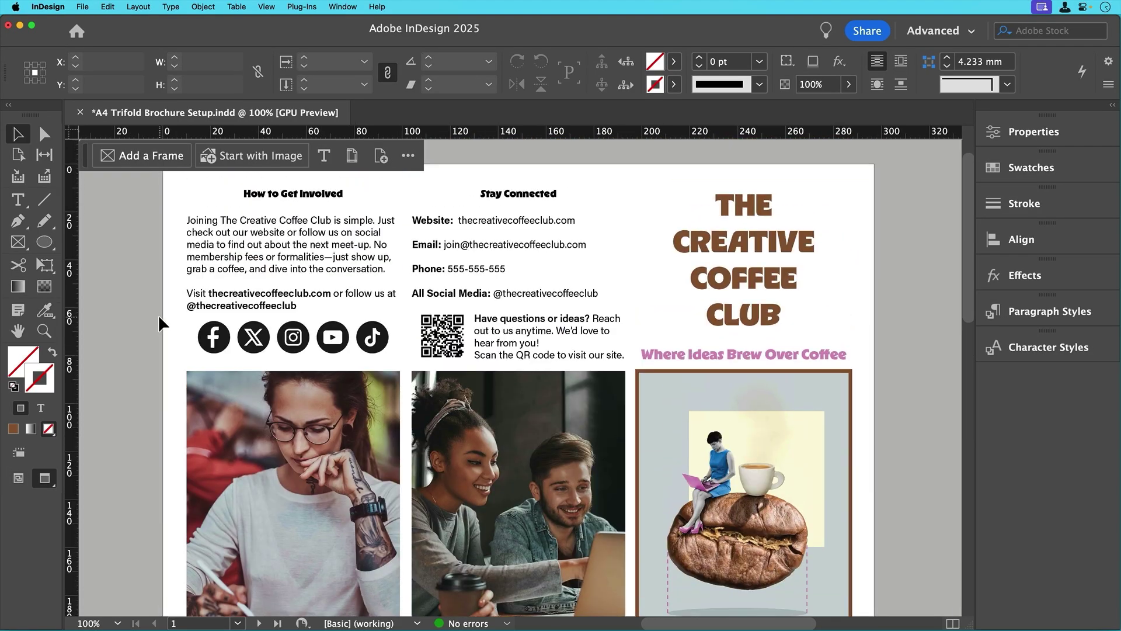
{"action": "scroll", "coordinate": [159, 314], "scroll_direction": "up", "scroll_amount": 2}
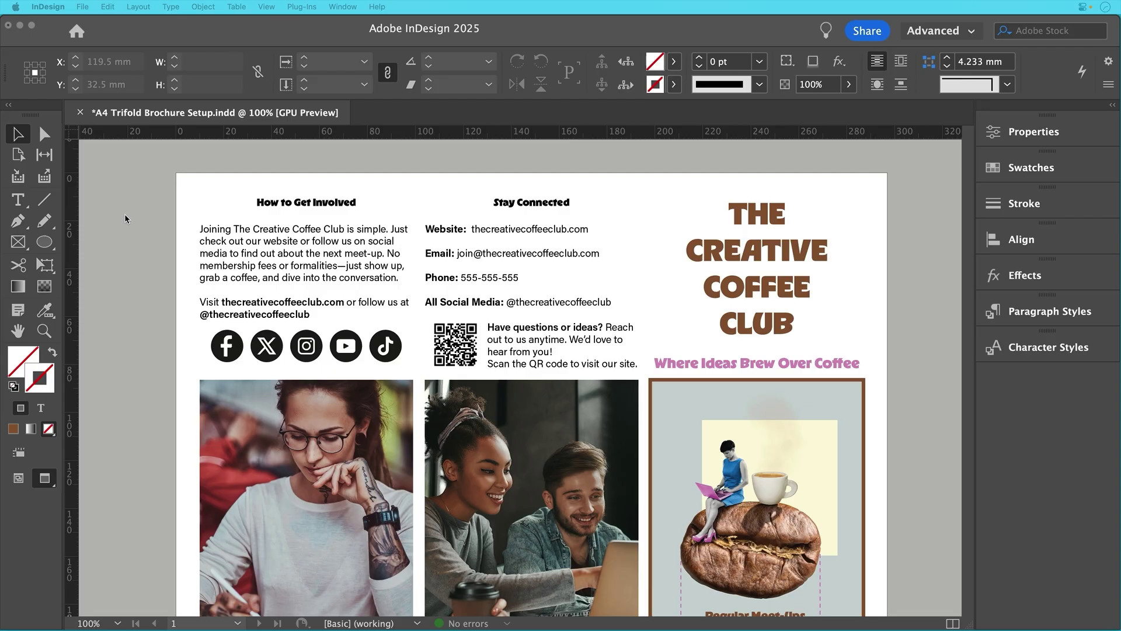
{"action": "left_click", "coordinate": [121, 200]}
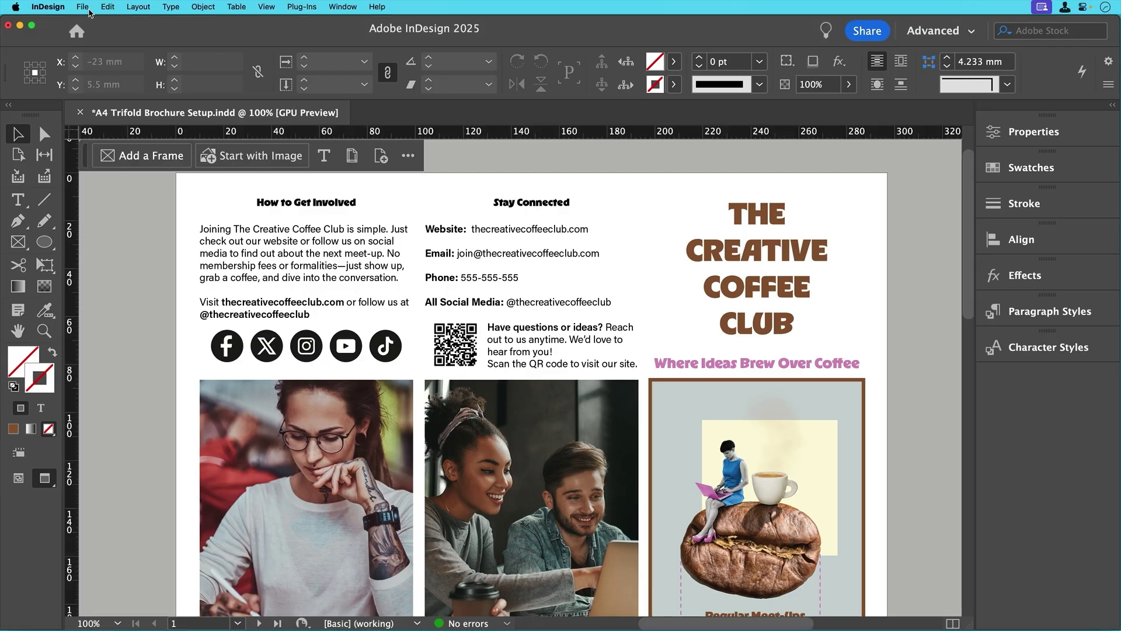
Step: Export 'A4 Trifold Brochure Print' as a High Quality Print PDF using the document bleed settings
{"action": "left_click", "coordinate": [83, 7]}
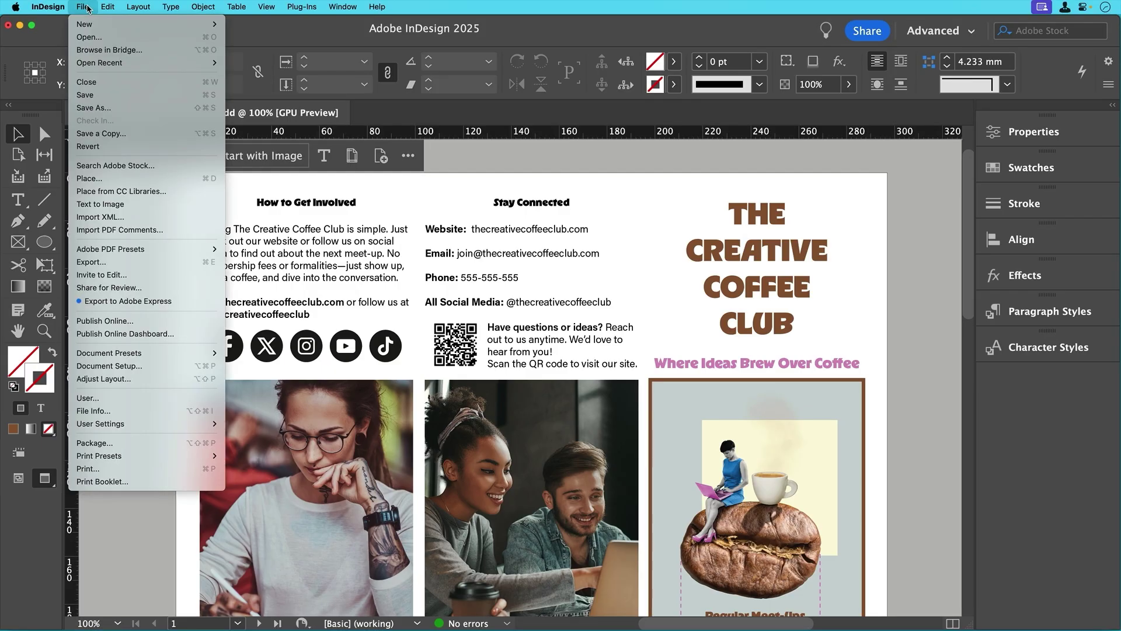
{"action": "left_click", "coordinate": [92, 262]}
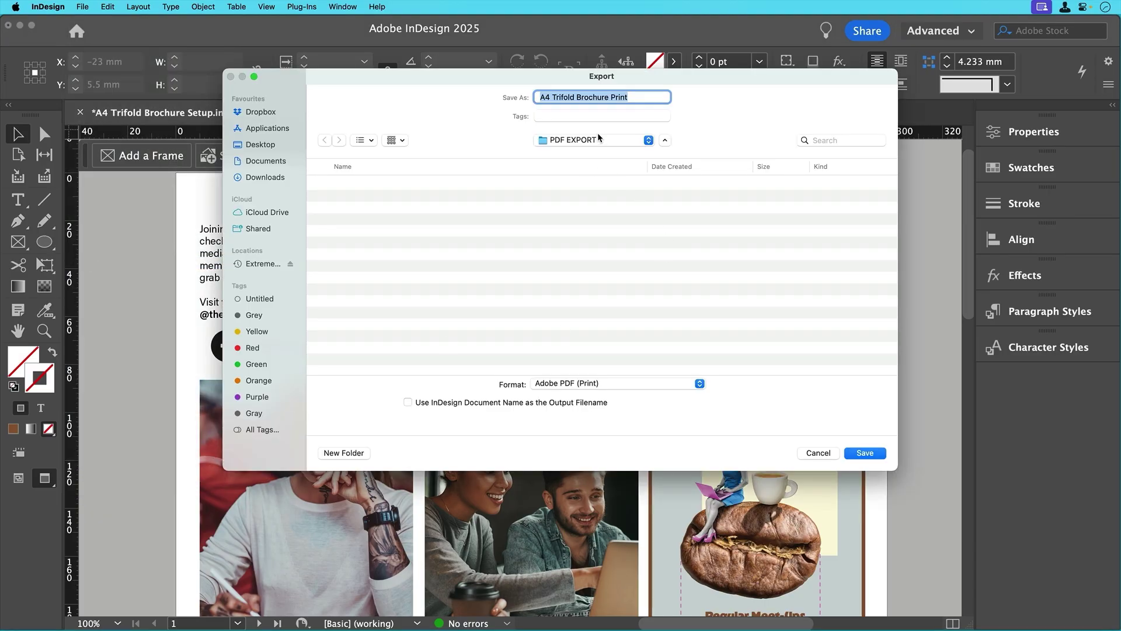
{"action": "left_click", "coordinate": [865, 453]}
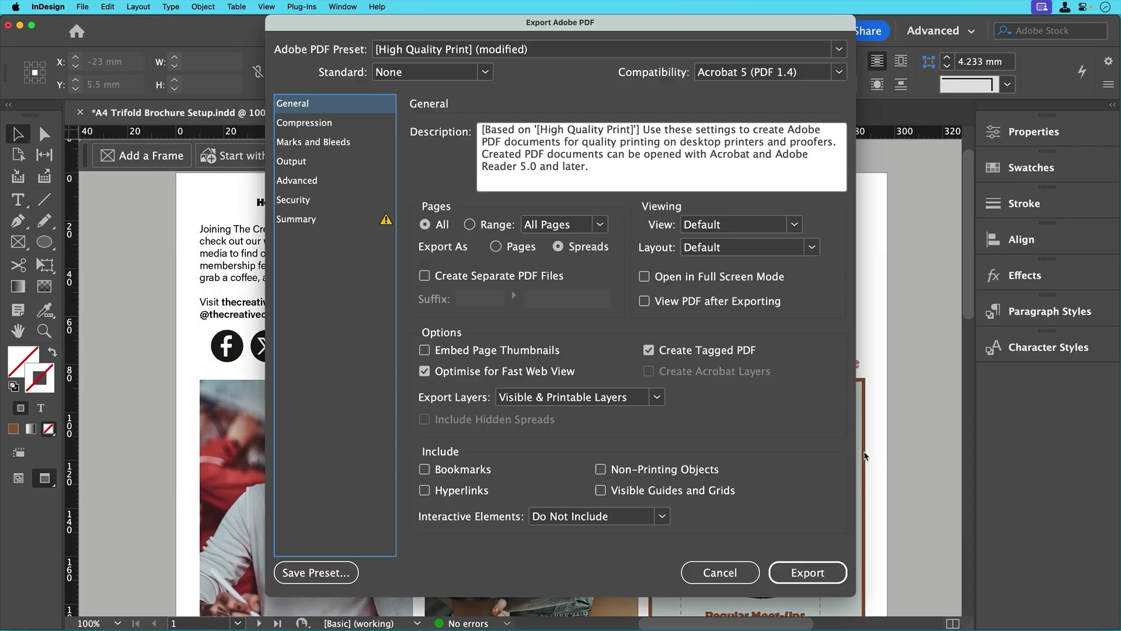
{"action": "left_click", "coordinate": [314, 142]}
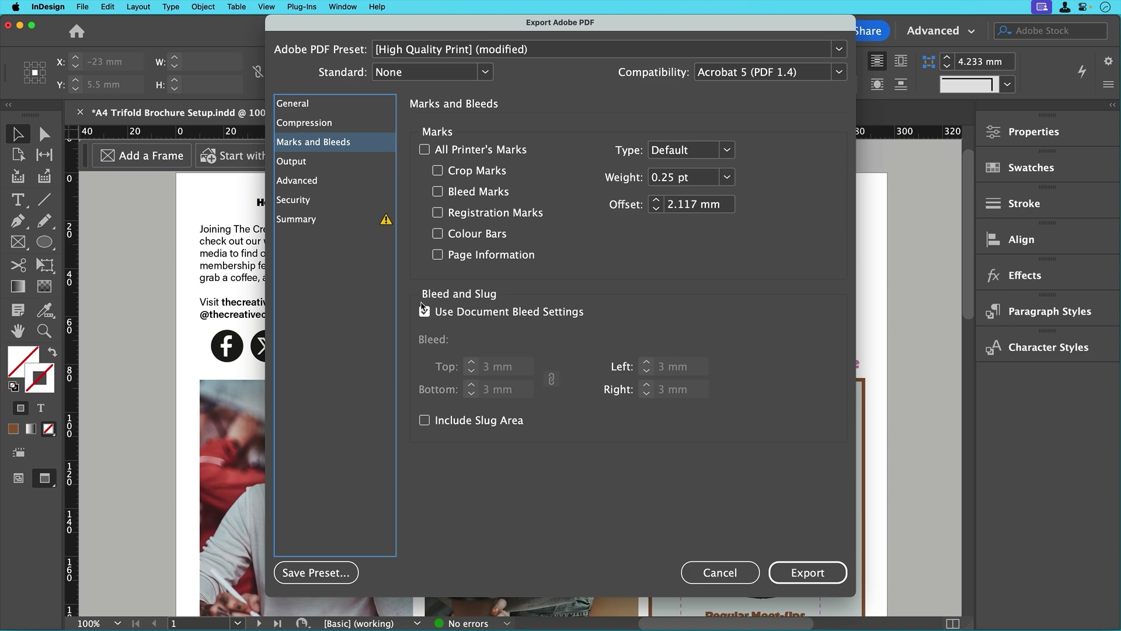
{"action": "left_click", "coordinate": [424, 311]}
{"action": "left_click", "coordinate": [424, 312]}
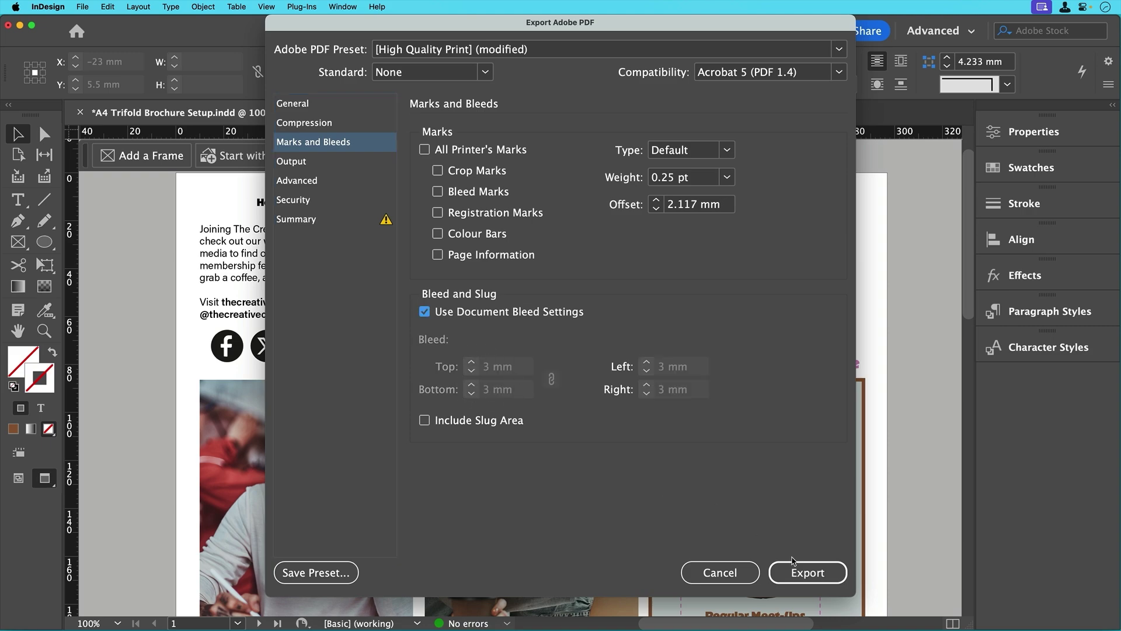
{"action": "left_click", "coordinate": [806, 573]}
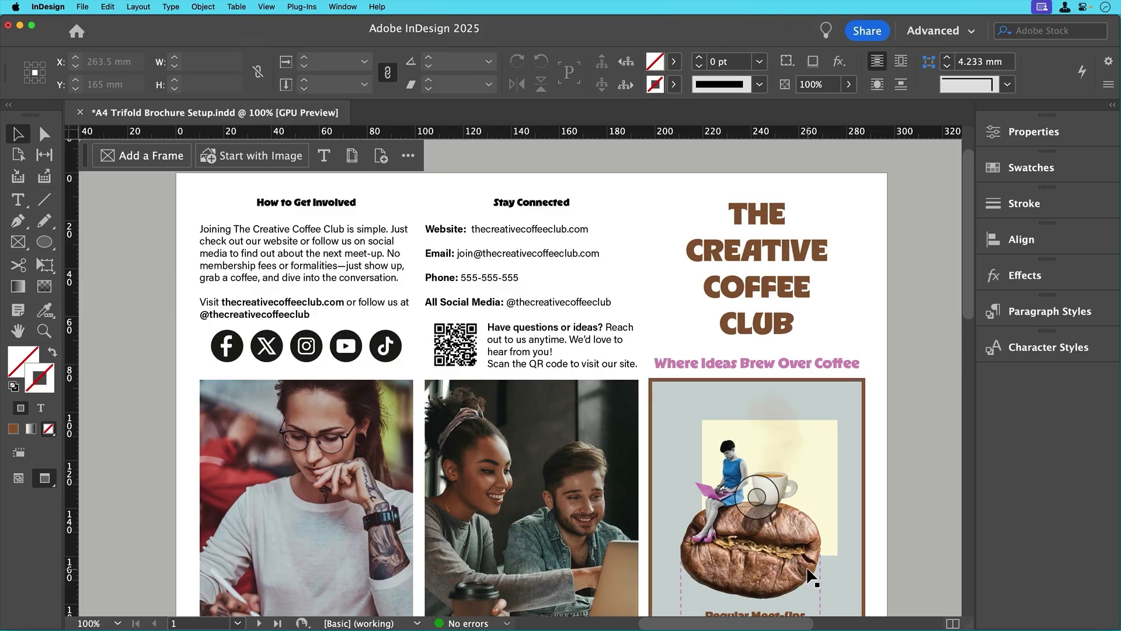
{"action": "scroll", "coordinate": [810, 576], "scroll_direction": "down", "scroll_amount": 5}
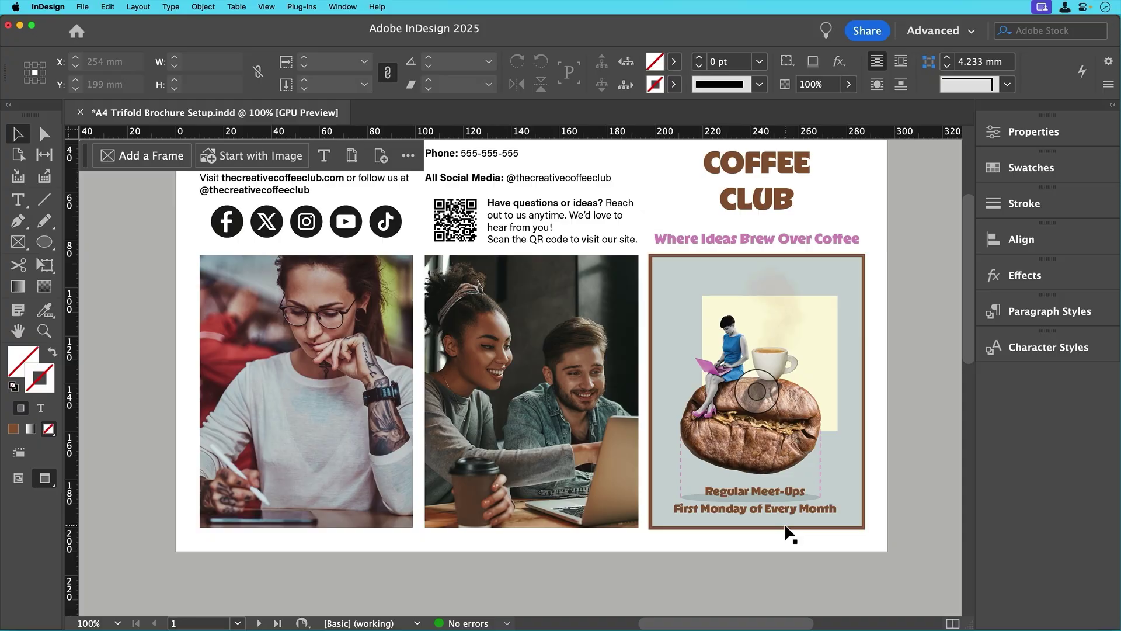
{"action": "scroll", "coordinate": [790, 533], "scroll_direction": "down", "scroll_amount": 15}
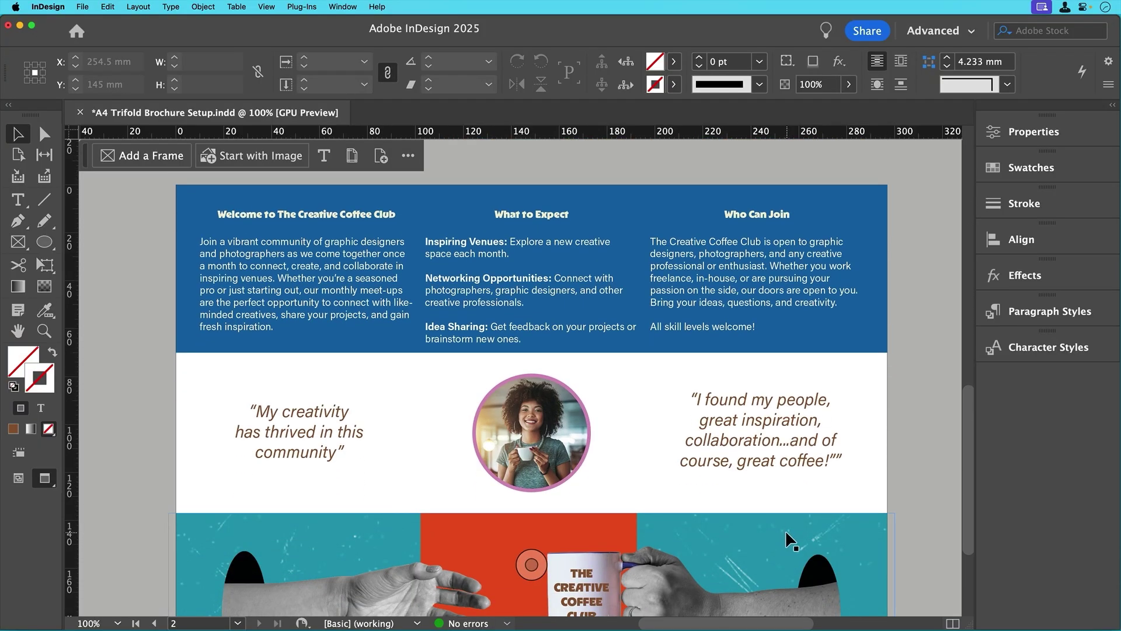
{"action": "scroll", "coordinate": [789, 541], "scroll_direction": "down", "scroll_amount": 5}
{"action": "scroll", "coordinate": [789, 540], "scroll_direction": "up", "scroll_amount": 5}
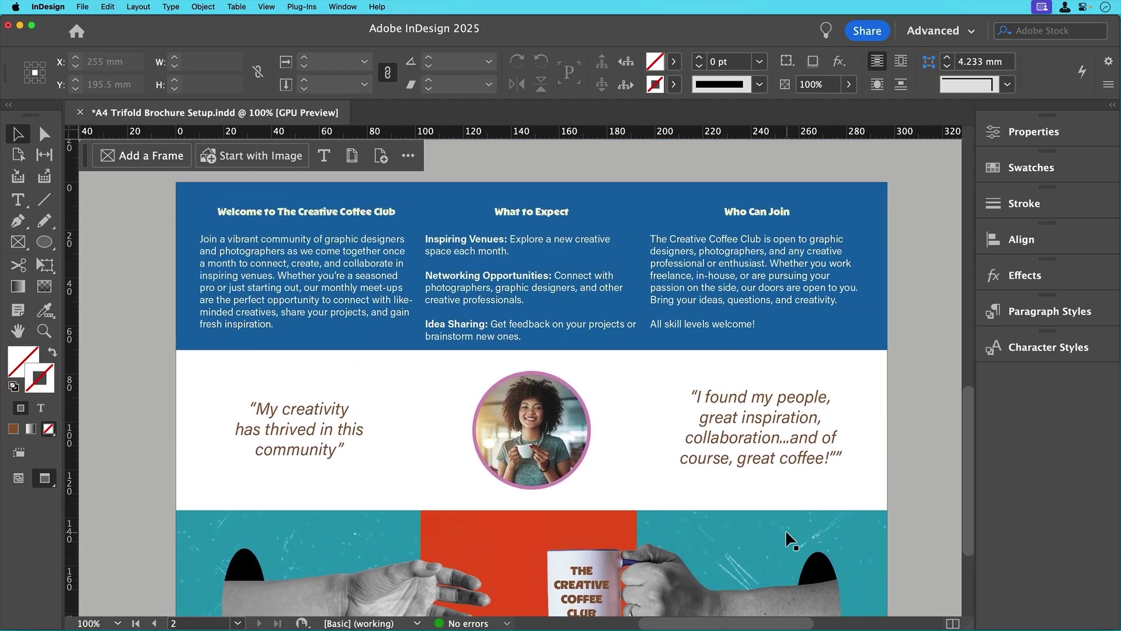
{"action": "scroll", "coordinate": [790, 540], "scroll_direction": "up", "scroll_amount": 15}
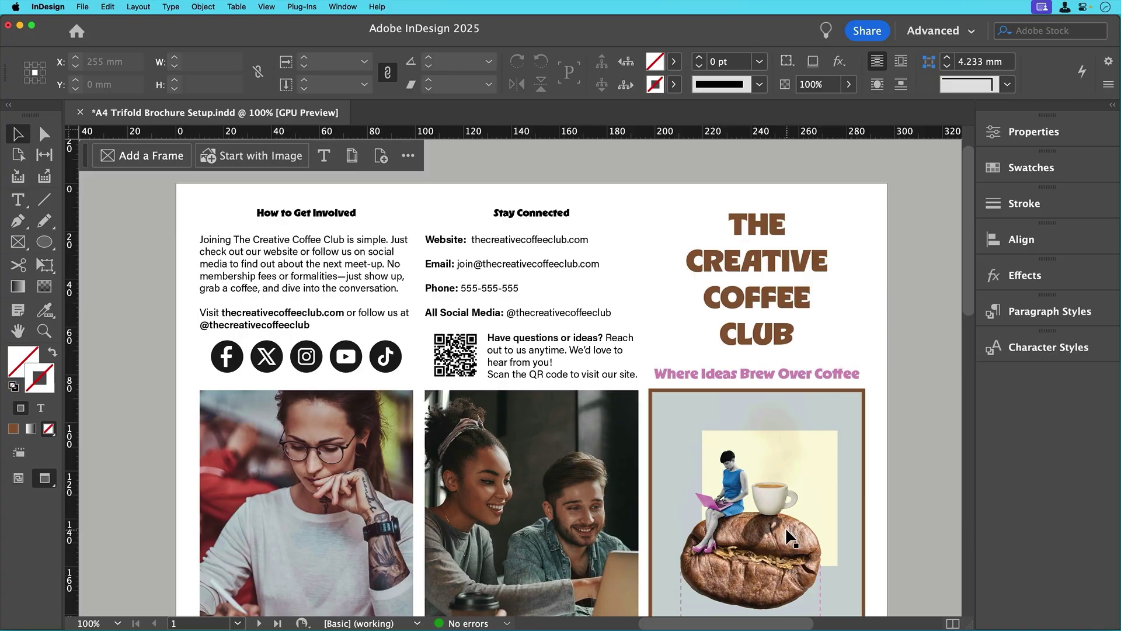